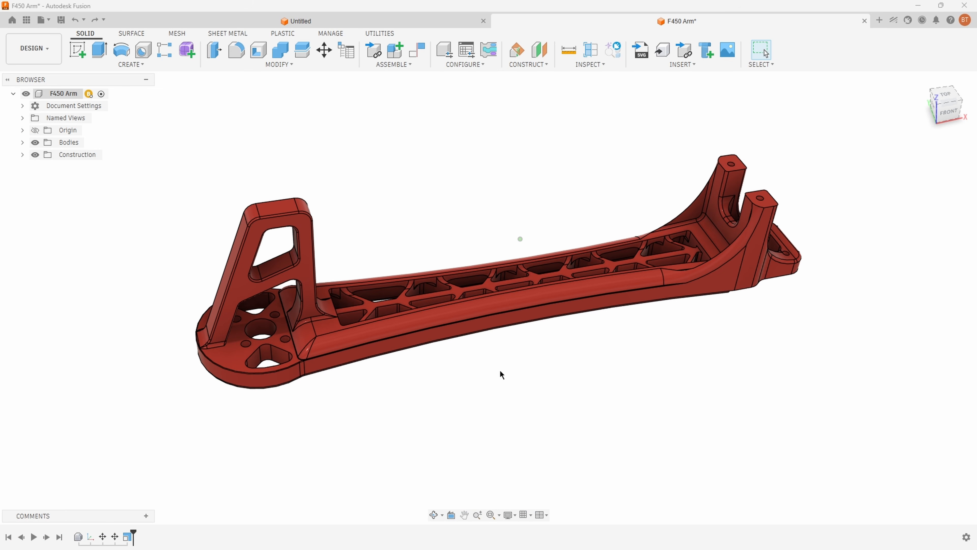
# Open the 3D Print settings for the F450 arm design.
pyautogui.click(759, 343)
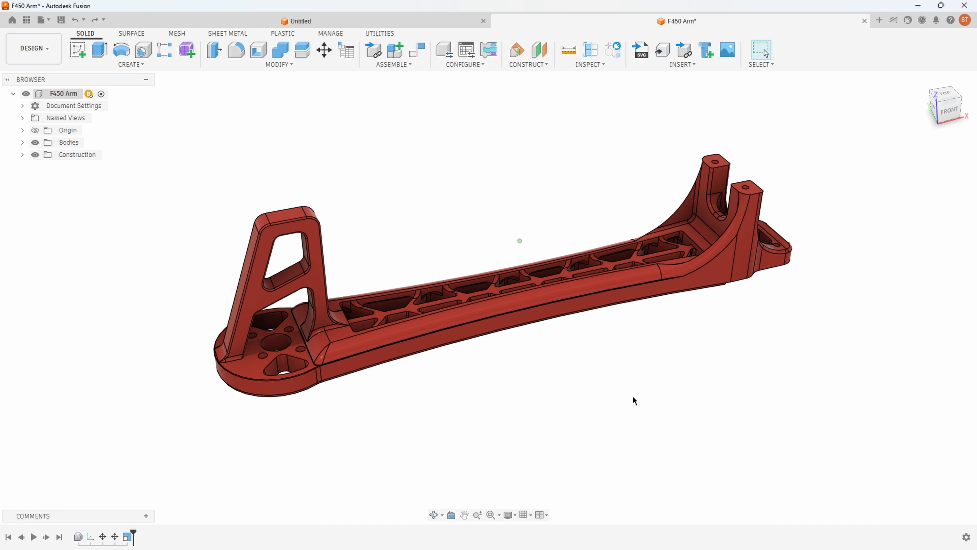
pyautogui.click(379, 34)
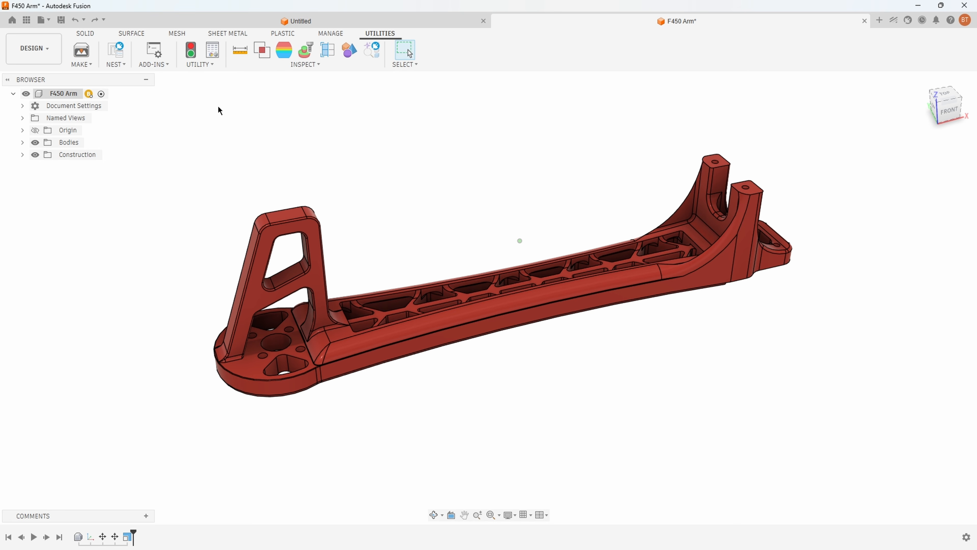
pyautogui.click(82, 53)
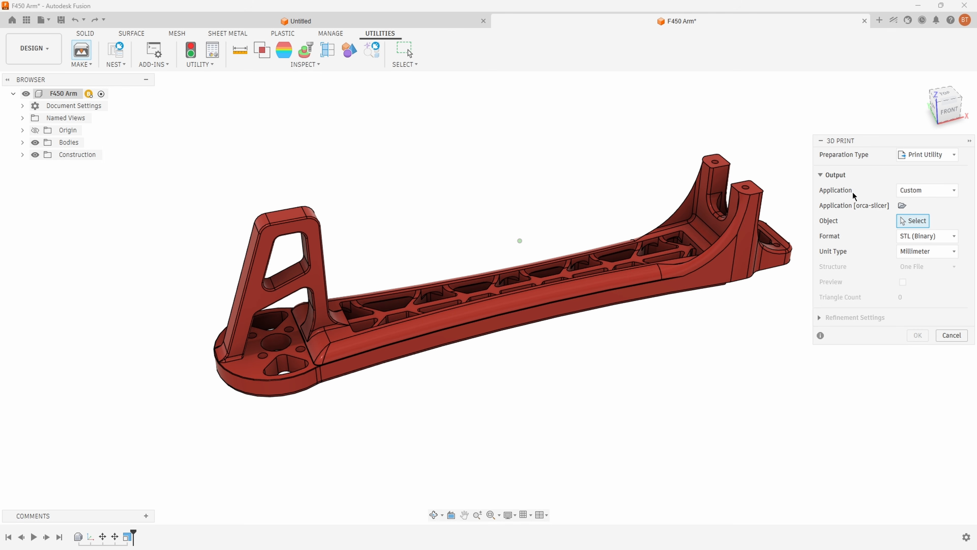
# Switch the print application to PreForm and back to Custom.
pyautogui.click(934, 191)
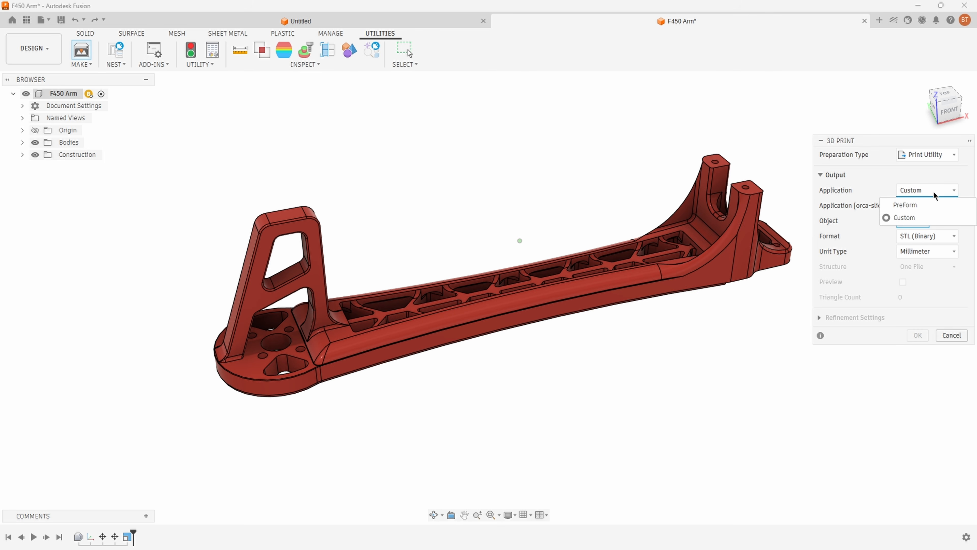
pyautogui.click(918, 205)
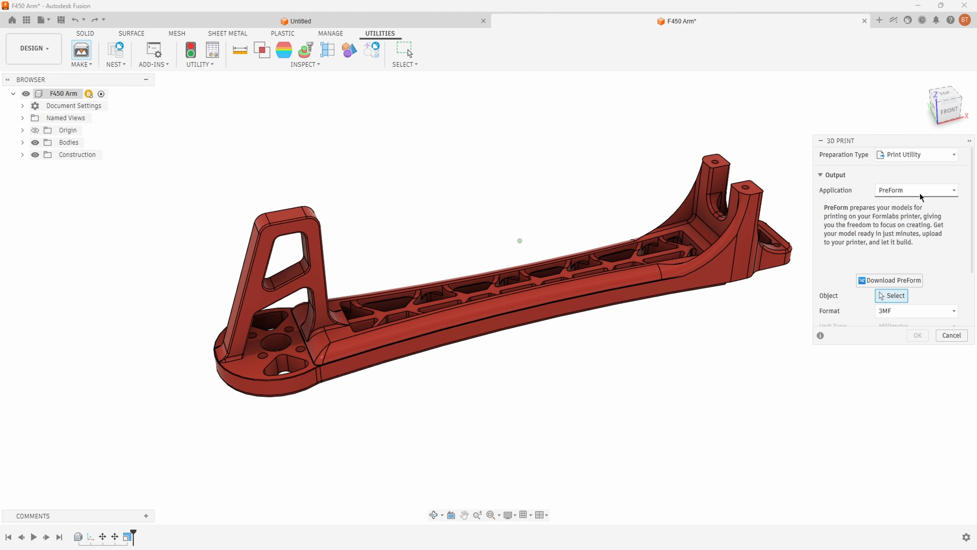
pyautogui.click(897, 191)
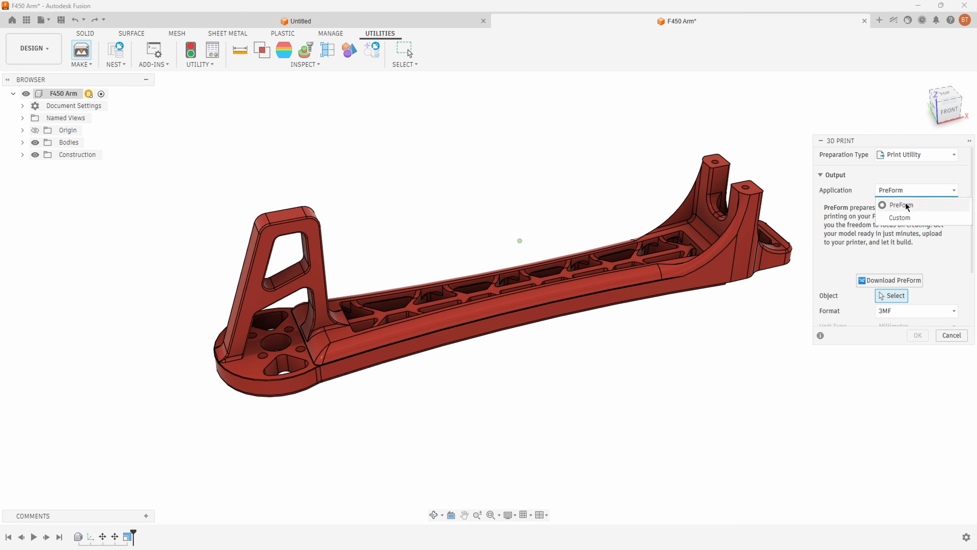
pyautogui.click(905, 218)
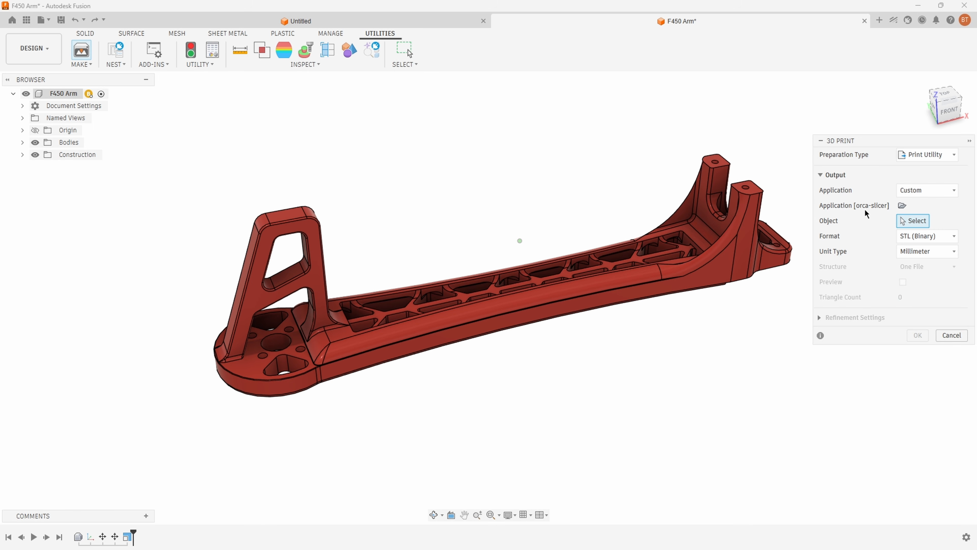
# Choose the local orca-slicer application from C:\Program Files\OrcaSlicer as the custom print application.
pyautogui.click(902, 206)
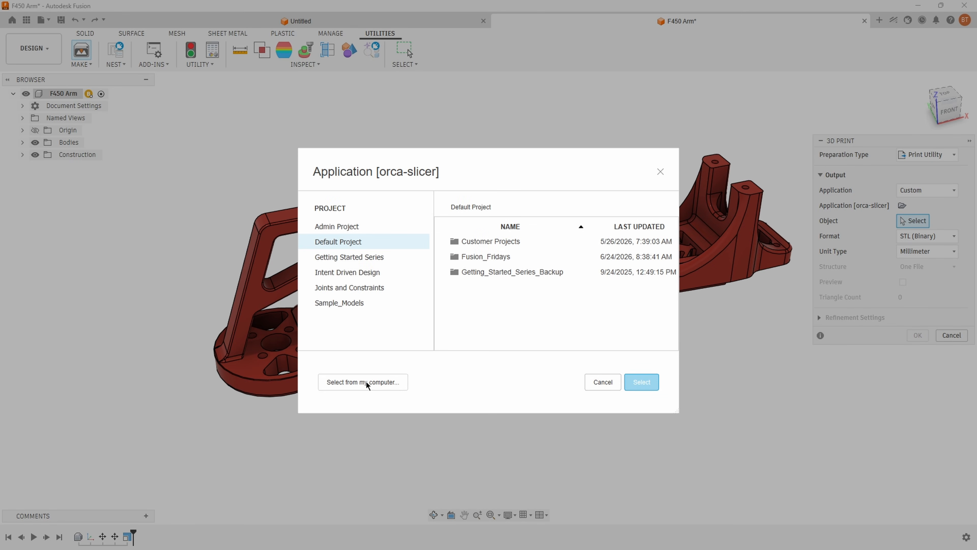
pyautogui.click(366, 383)
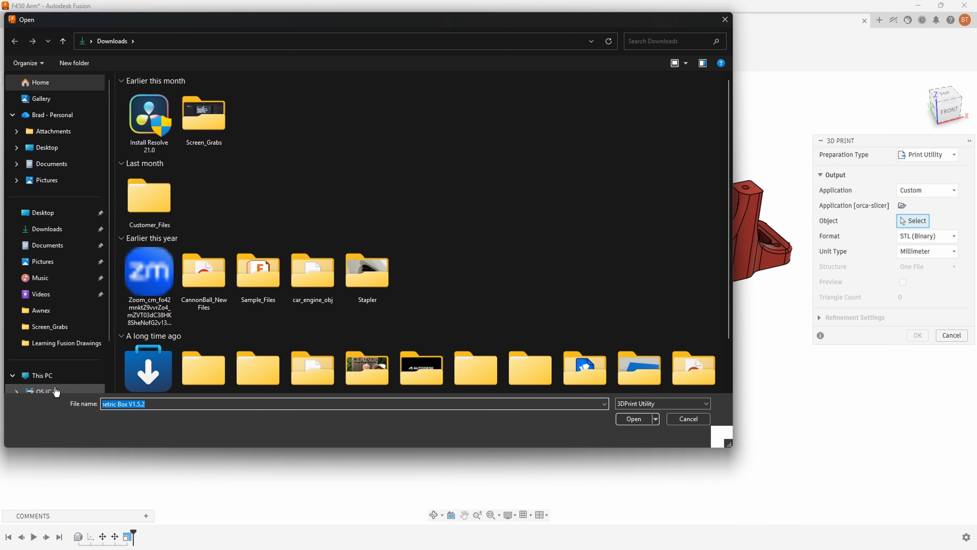
pyautogui.click(56, 390)
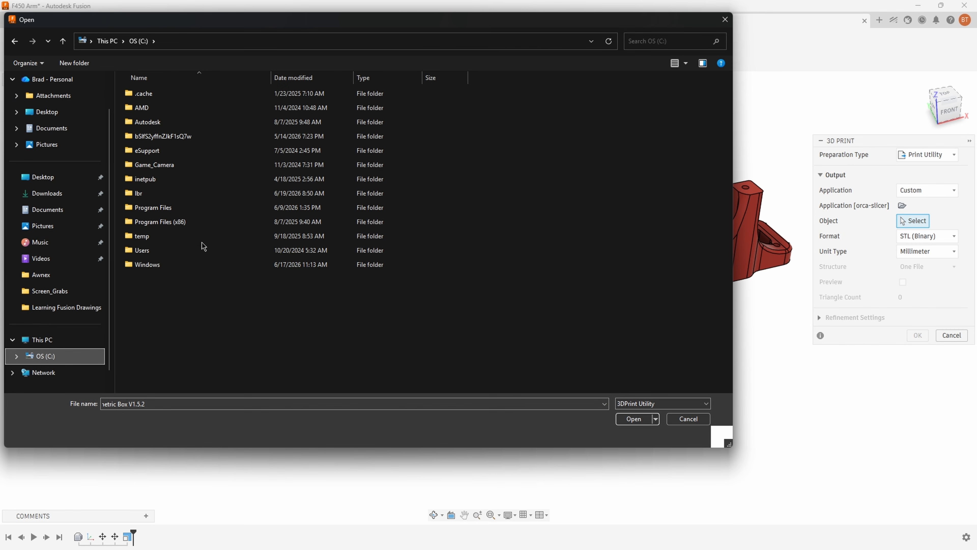
pyautogui.doubleClick(162, 210)
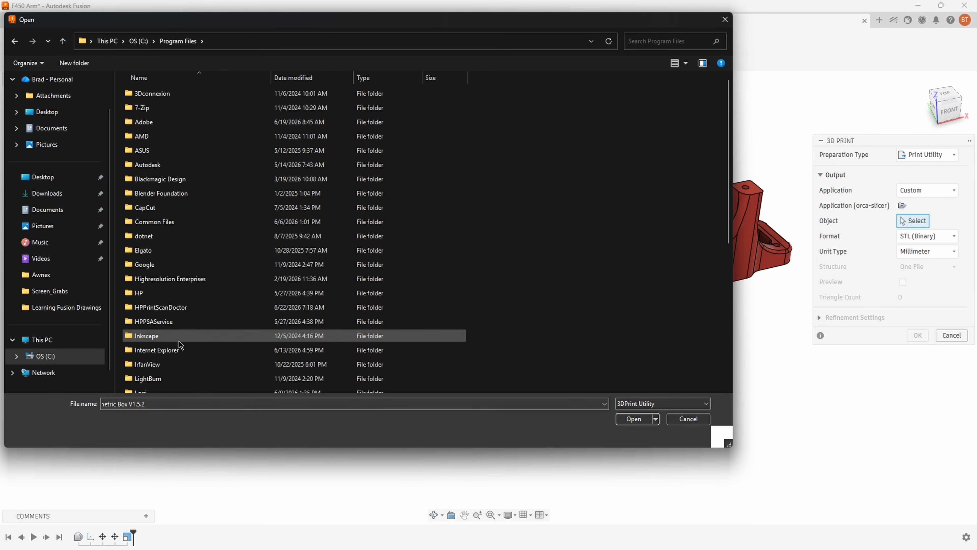
pyautogui.scroll(-5, 184, 339)
pyautogui.click(155, 301)
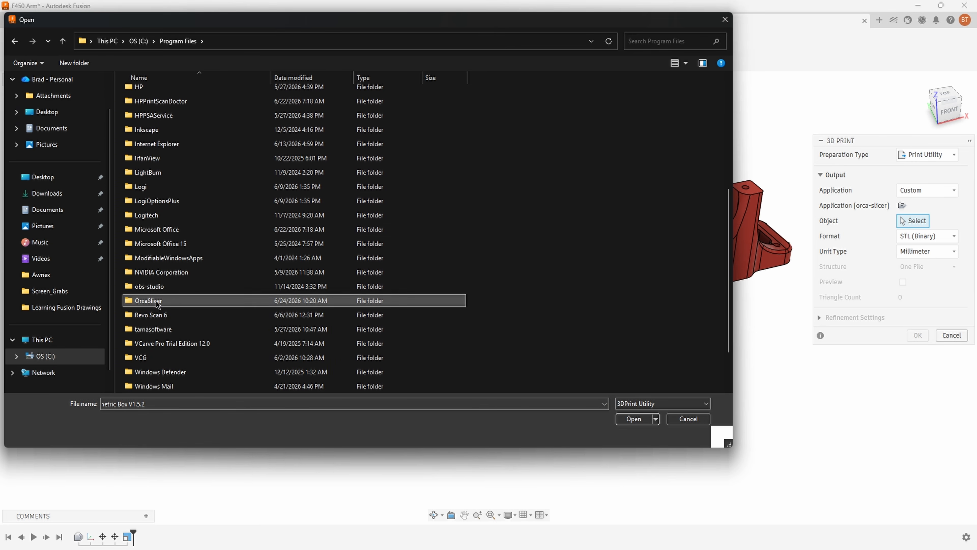
pyautogui.doubleClick(156, 301)
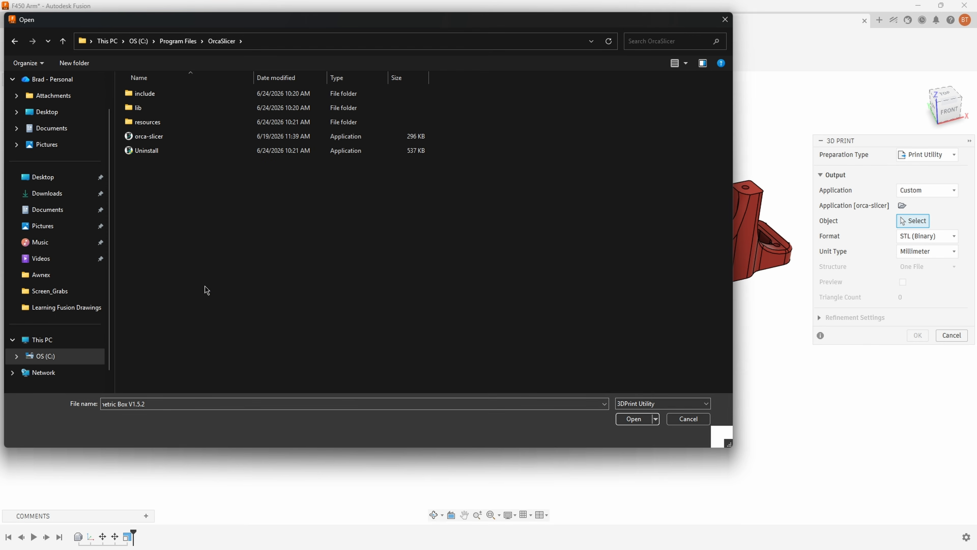
pyautogui.click(149, 141)
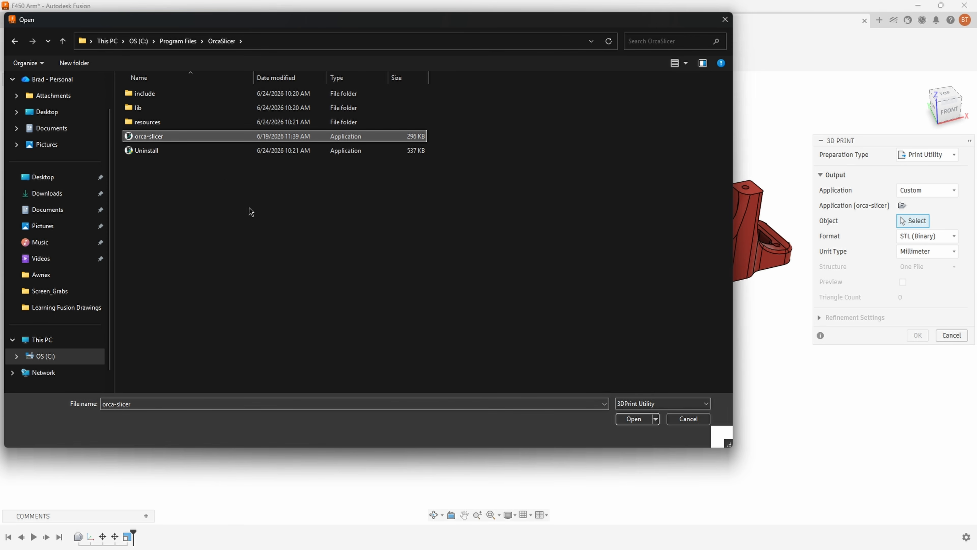
pyautogui.click(619, 417)
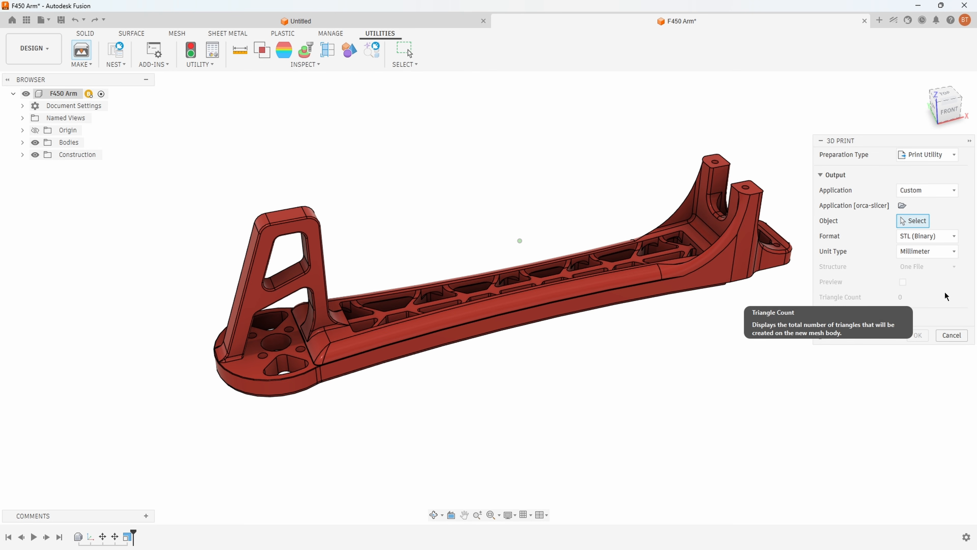
# Switch the preparation type to Export and back to Print Utility.
pyautogui.click(953, 156)
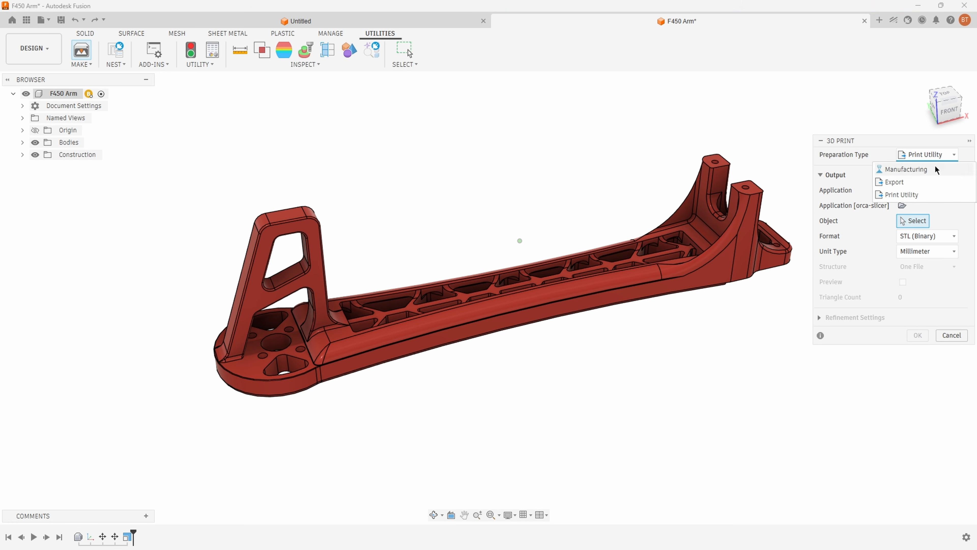
pyautogui.click(919, 182)
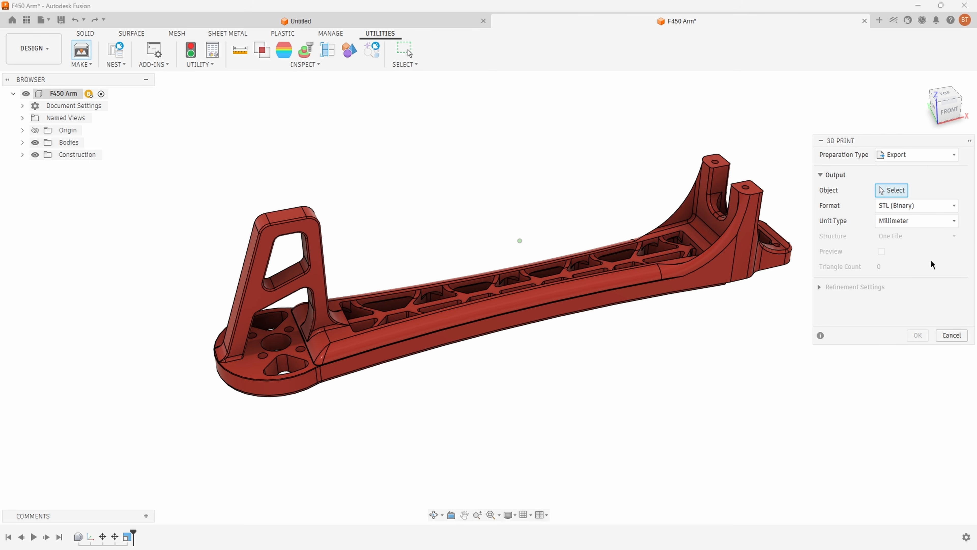
pyautogui.click(927, 156)
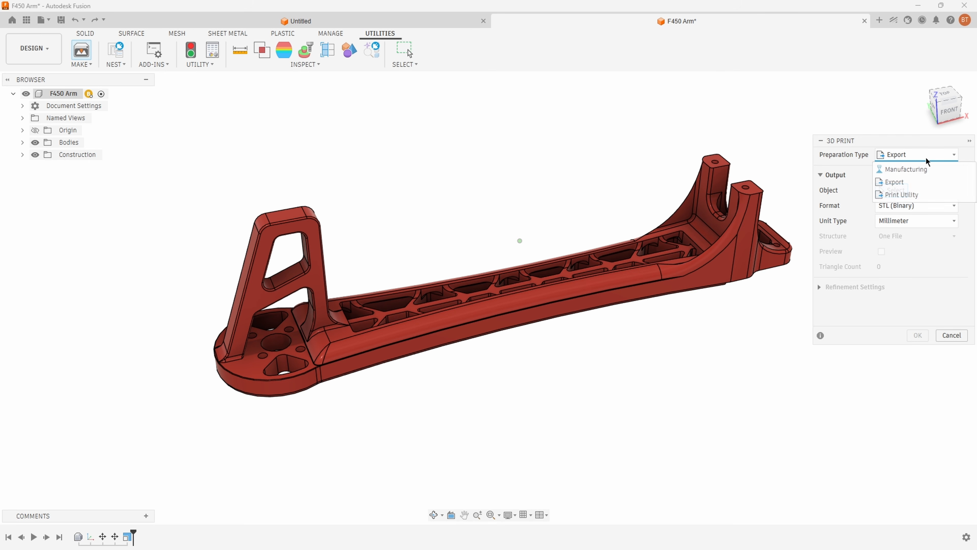
pyautogui.click(918, 193)
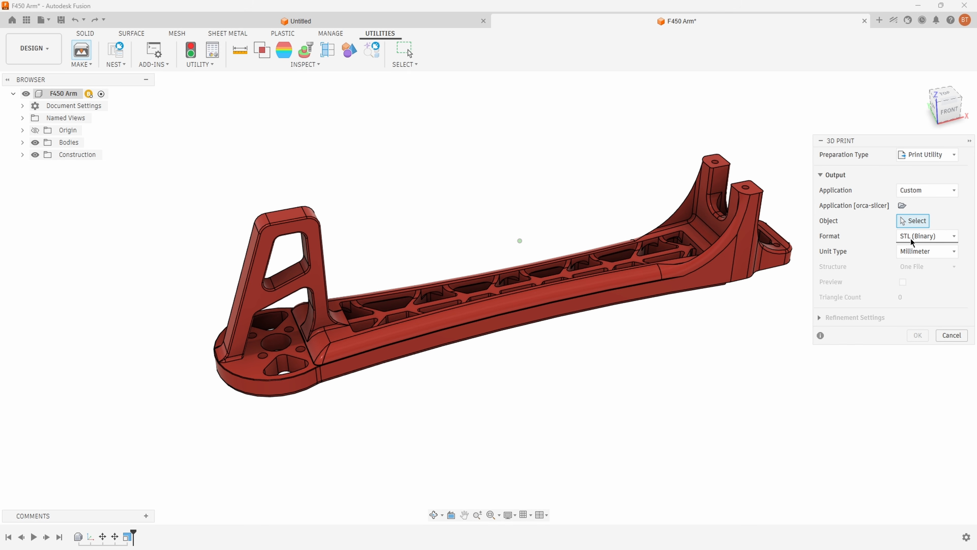
# Compare the 3MF and STL (Binary) output formats and leave the format set to 3MF.
pyautogui.click(953, 237)
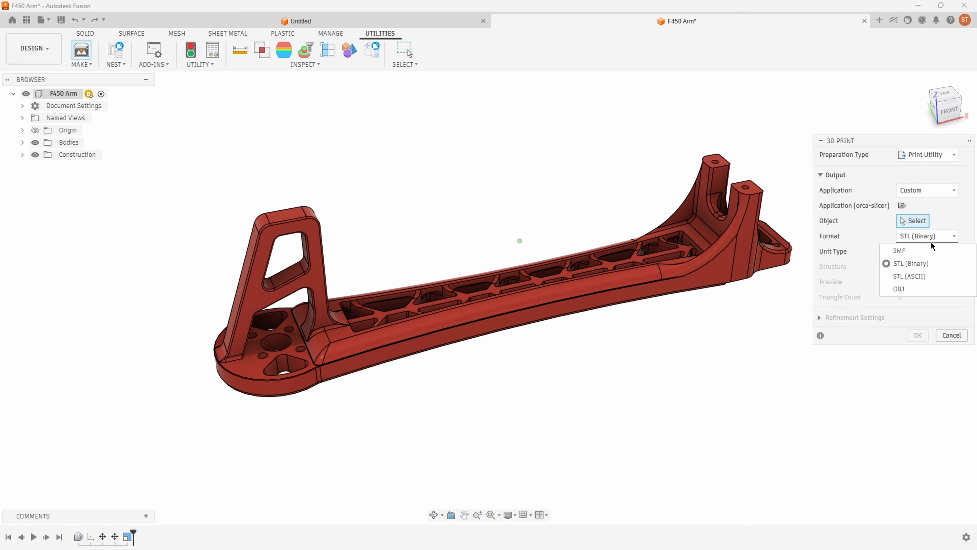
pyautogui.click(916, 252)
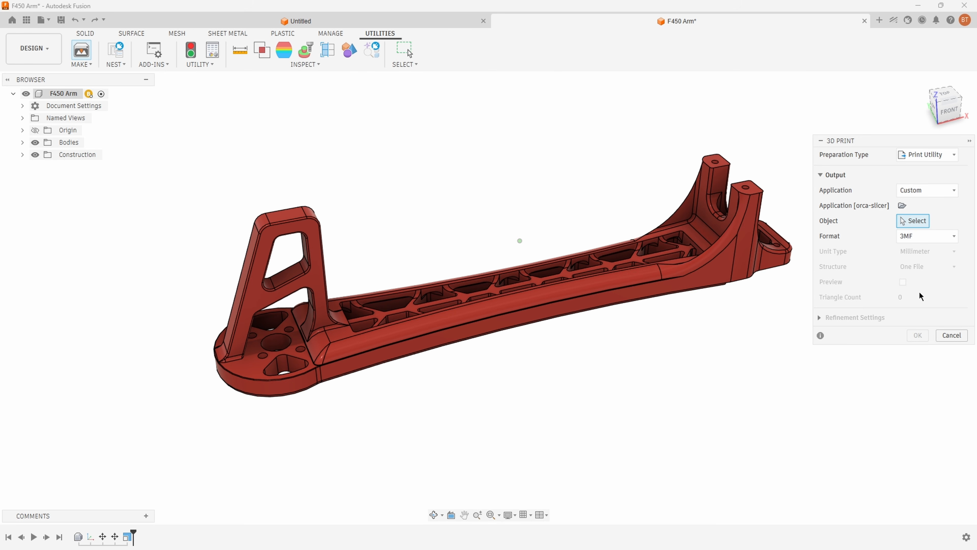
pyautogui.click(930, 236)
pyautogui.click(923, 264)
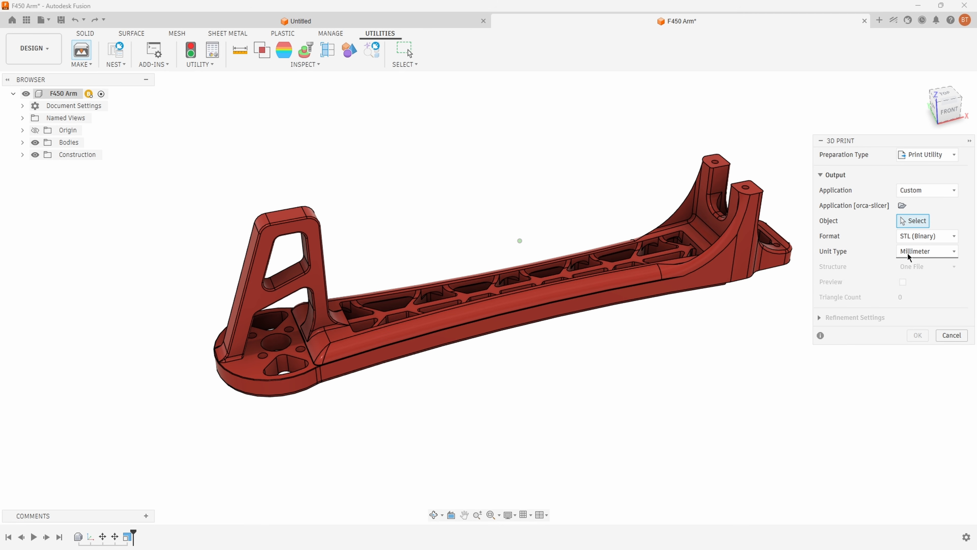
pyautogui.click(927, 237)
pyautogui.click(922, 252)
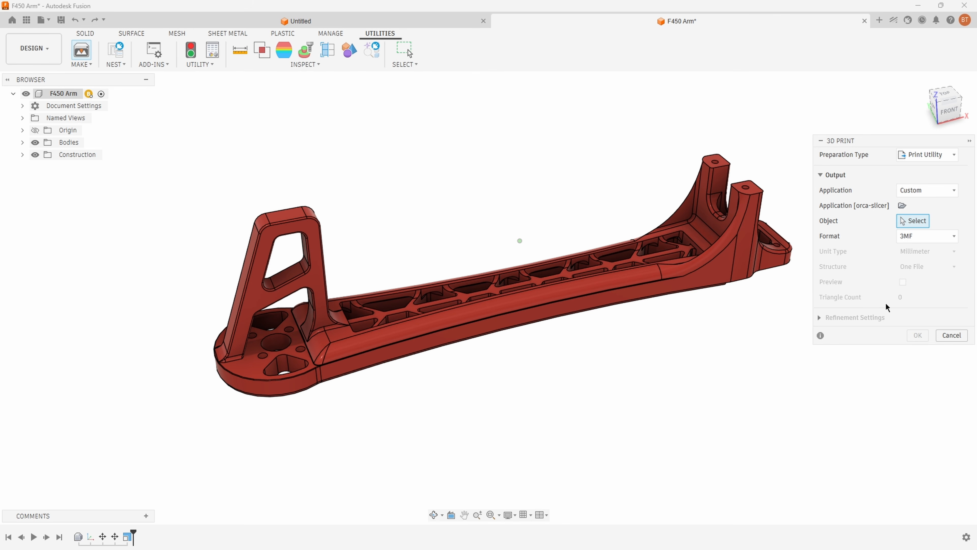
# Send the arm body to OrcaSlicer to check it on the print bed, and close the slicer.
pyautogui.click(578, 298)
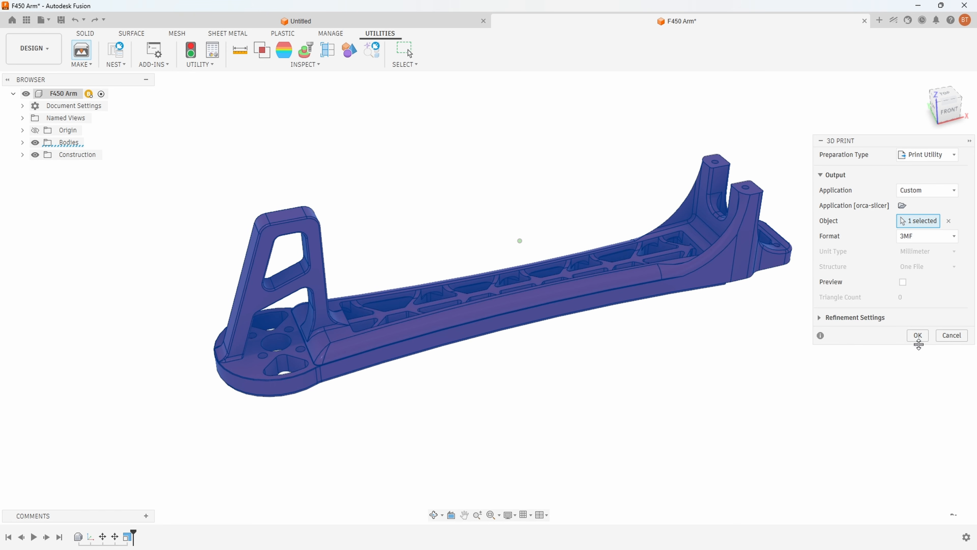
pyautogui.click(917, 335)
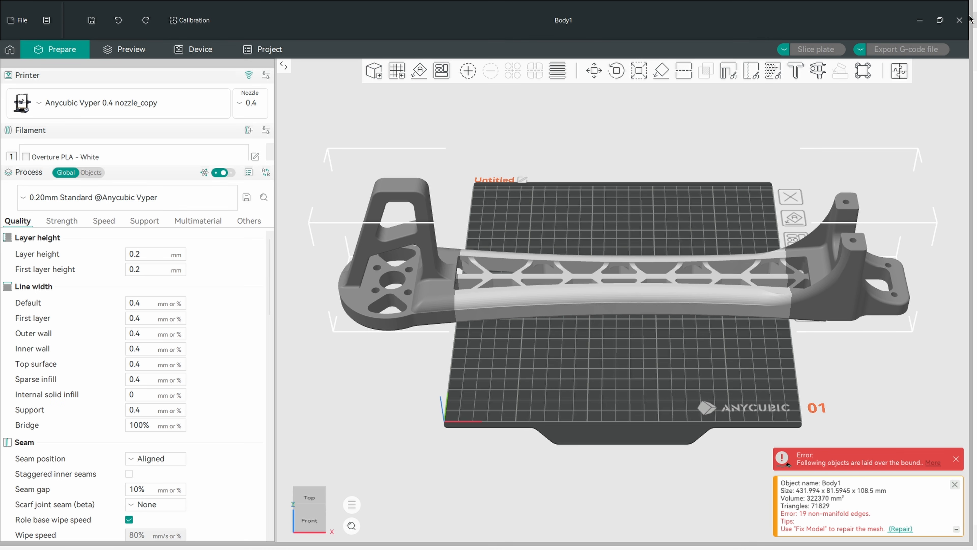
pyautogui.click(959, 23)
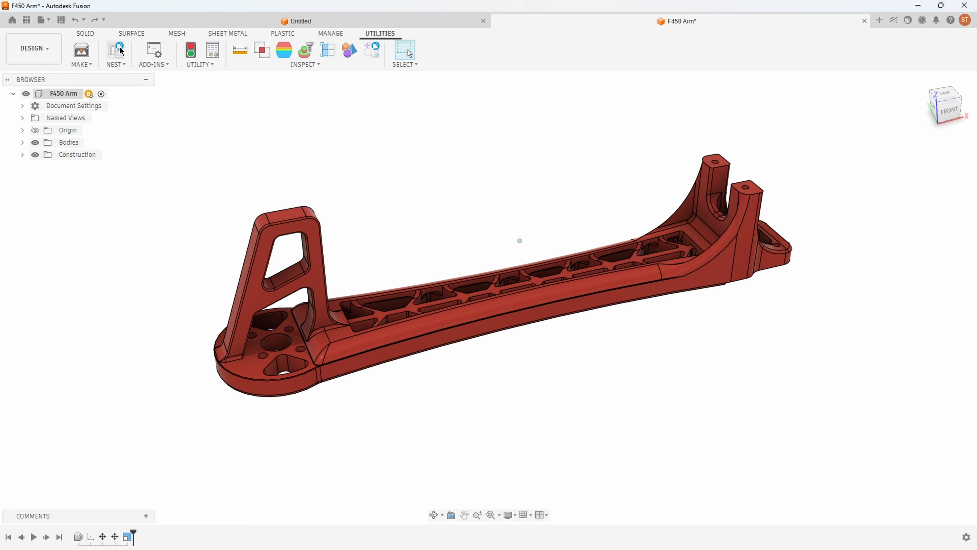
# Create a construction plane across the arm, offset 200 mm from the origin plane perpendicular to its length.
pyautogui.click(86, 34)
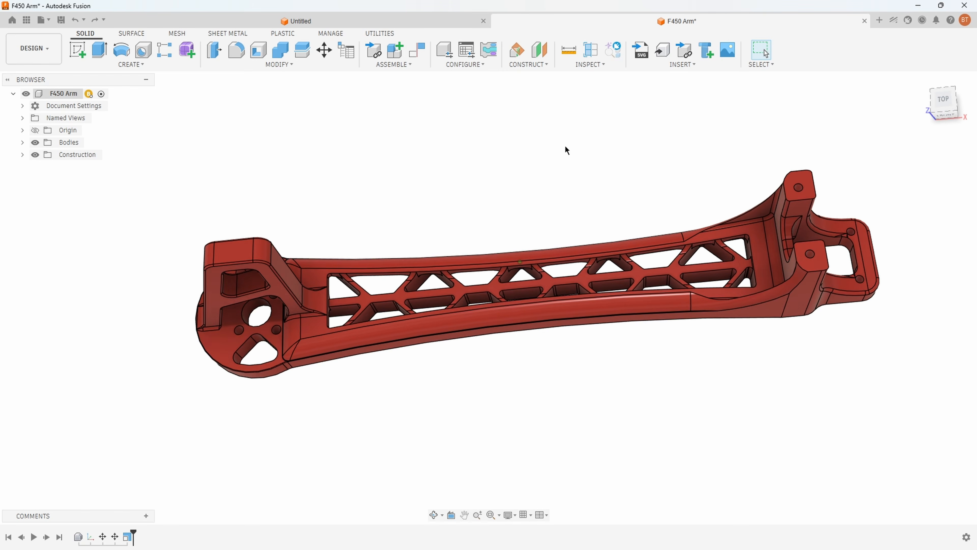
pyautogui.click(529, 65)
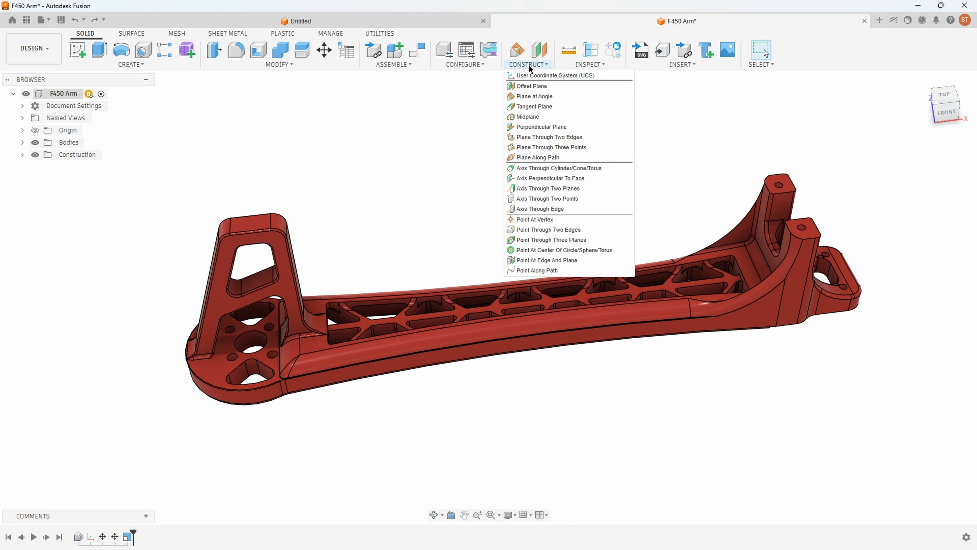
pyautogui.click(529, 86)
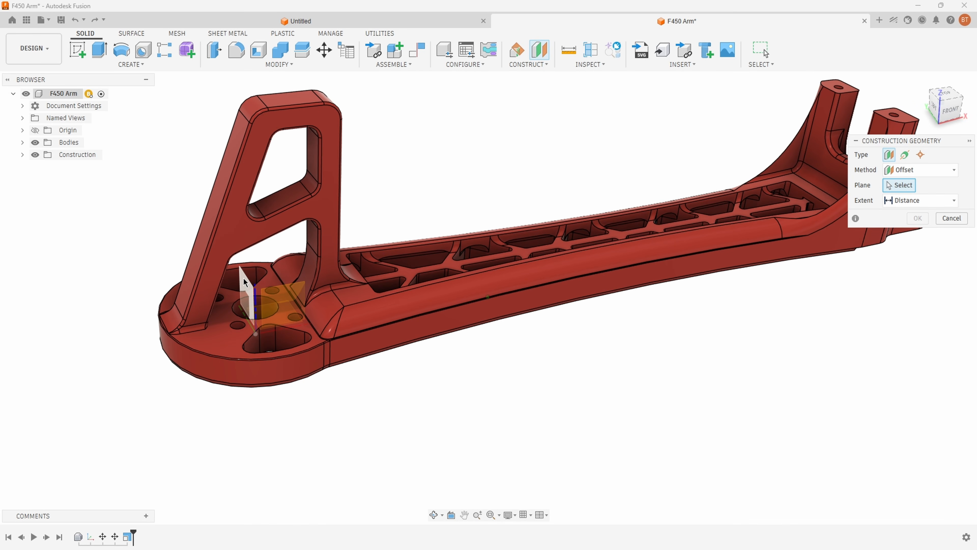
pyautogui.click(246, 282)
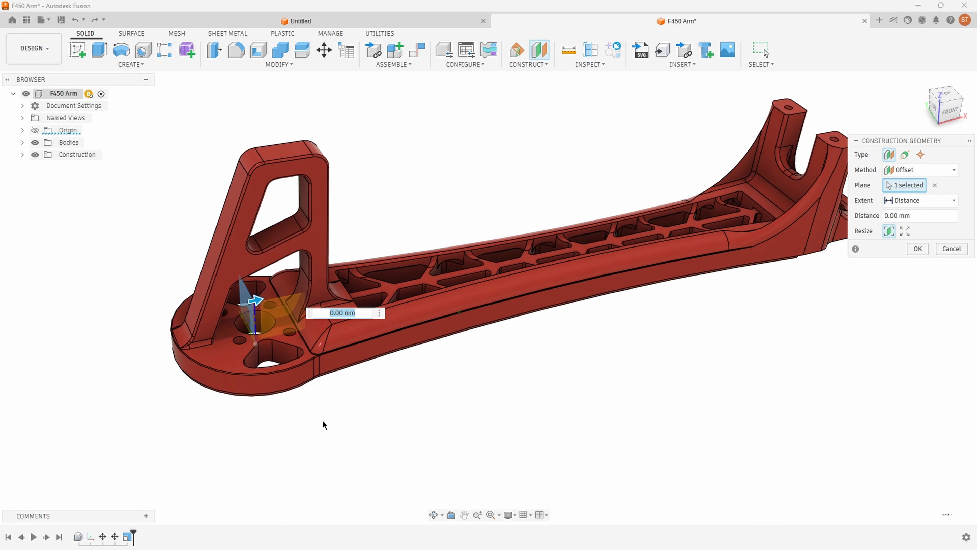
pyautogui.moveTo(225, 301); pyautogui.dragTo(537, 308)
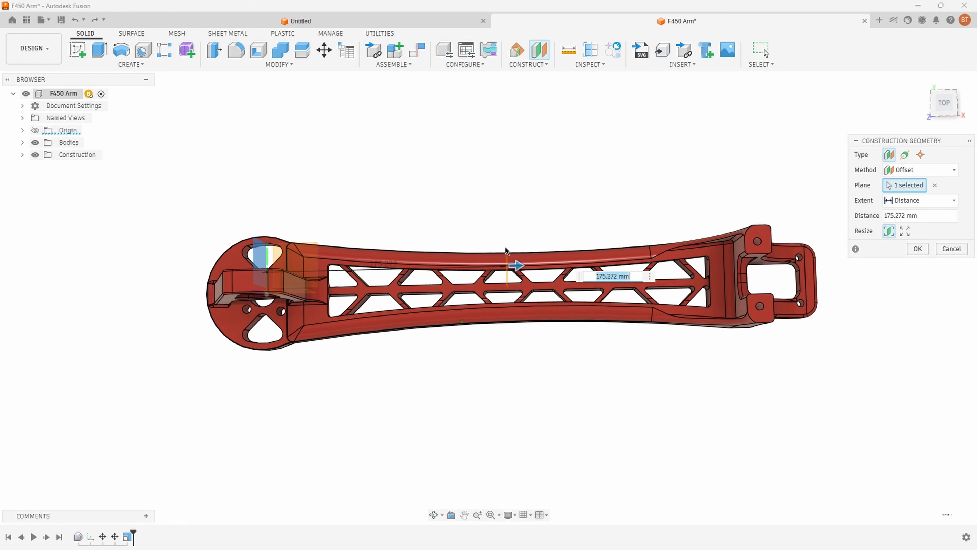
pyautogui.moveTo(516, 266); pyautogui.dragTo(552, 273)
pyautogui.keyDown('shift'); pyautogui.moveTo(595, 363); pyautogui.dragTo(703, 408, button='middle'); pyautogui.keyUp('shift')
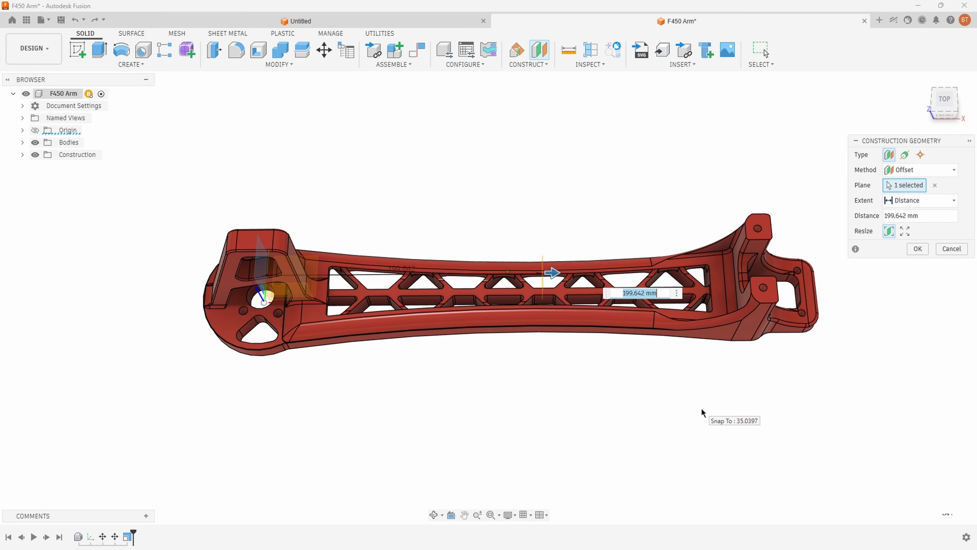
pyautogui.write('200')
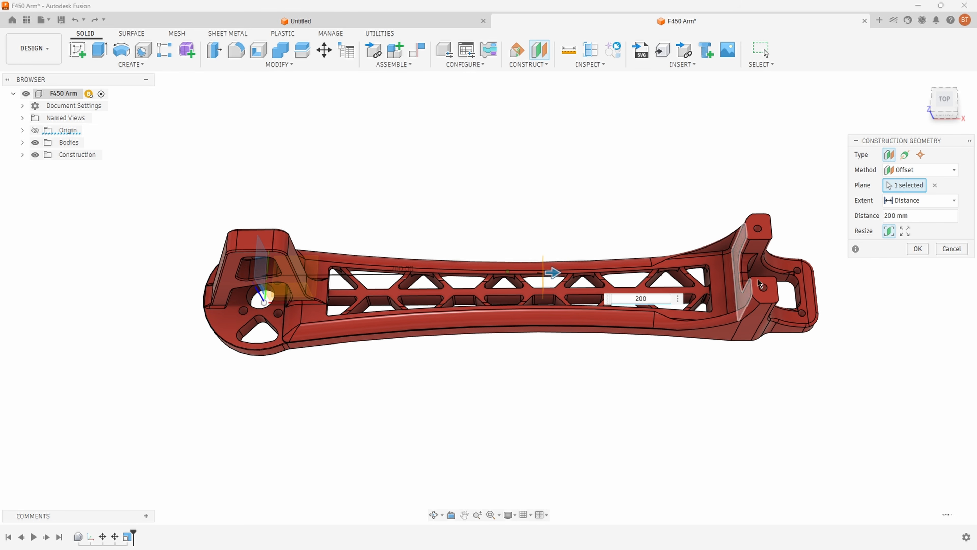
pyautogui.click(918, 249)
pyautogui.keyDown('shift'); pyautogui.moveTo(881, 262); pyautogui.dragTo(430, 188, button='middle'); pyautogui.keyUp('shift')
pyautogui.scroll(2, 540, 232)
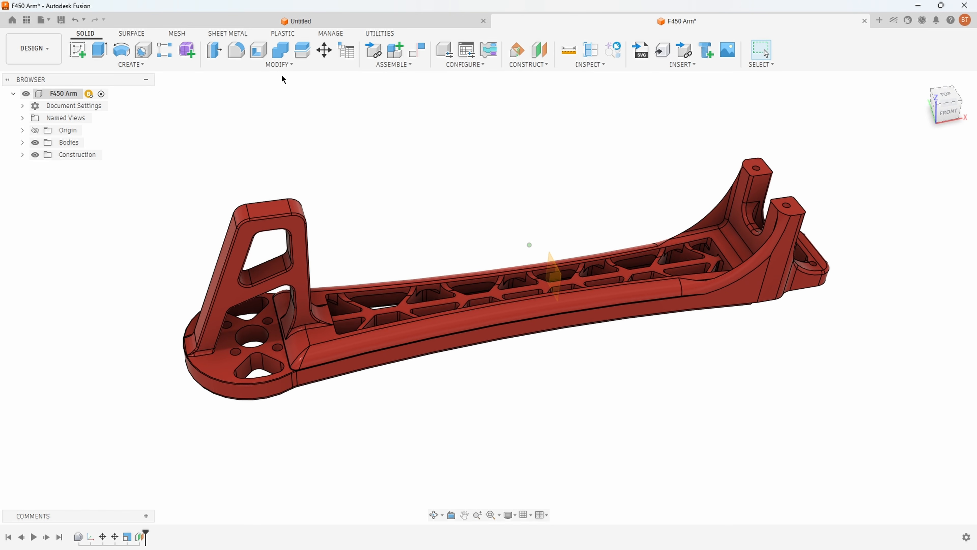
# Split the arm body into two halves using the offset construction plane as the splitting tool.
pyautogui.click(280, 64)
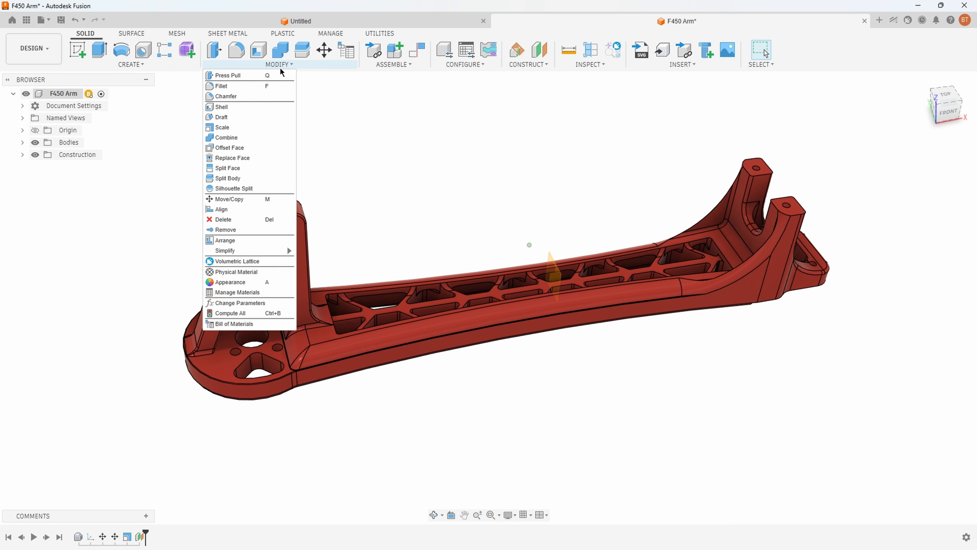
pyautogui.click(246, 179)
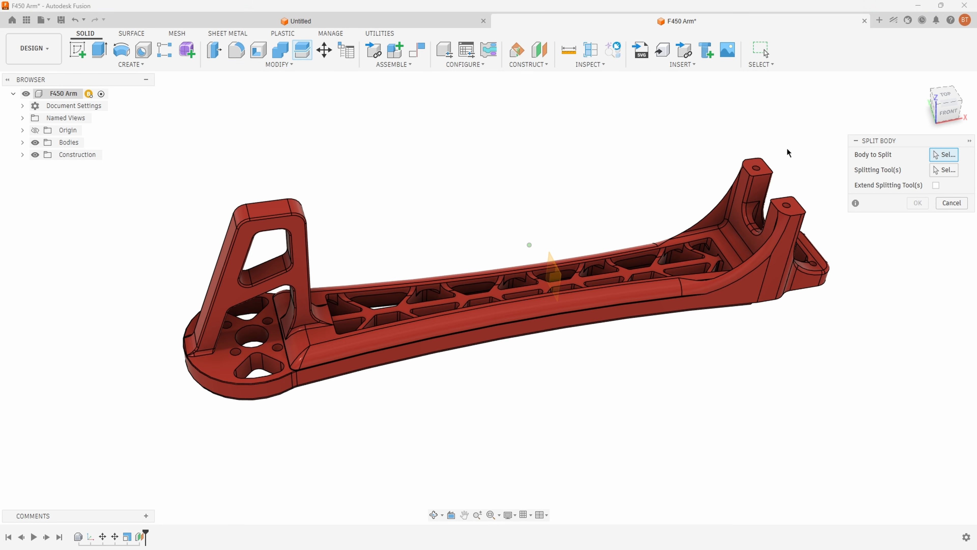
pyautogui.click(619, 263)
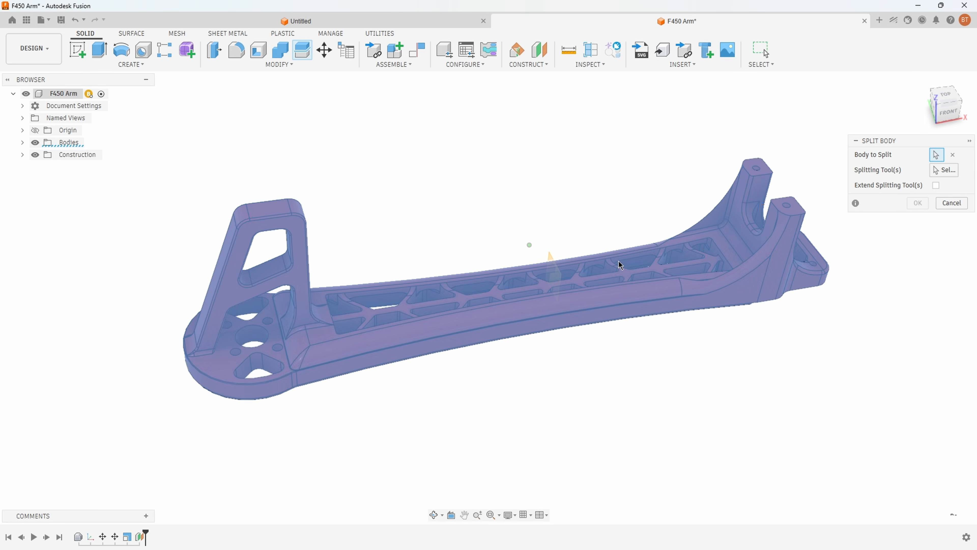
pyautogui.click(943, 170)
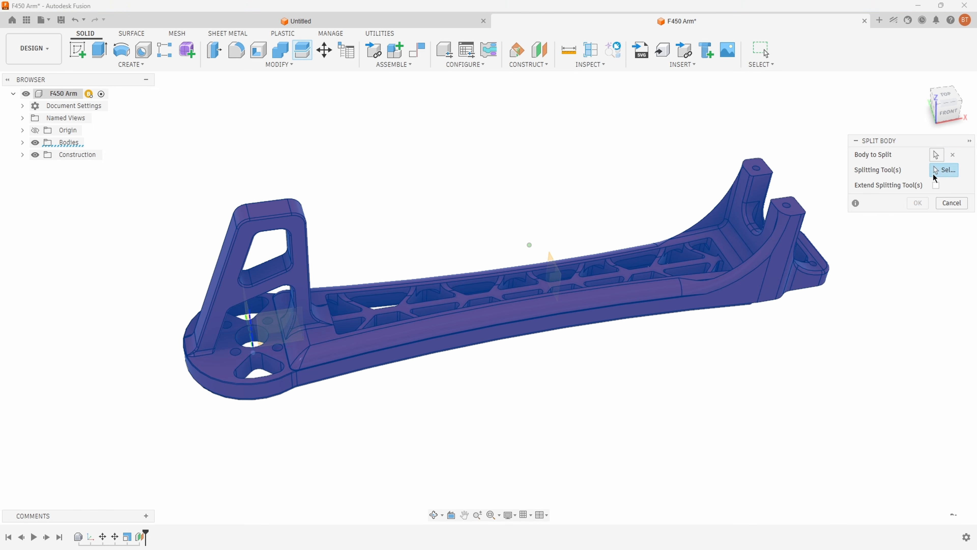
pyautogui.scroll(3, 598, 238)
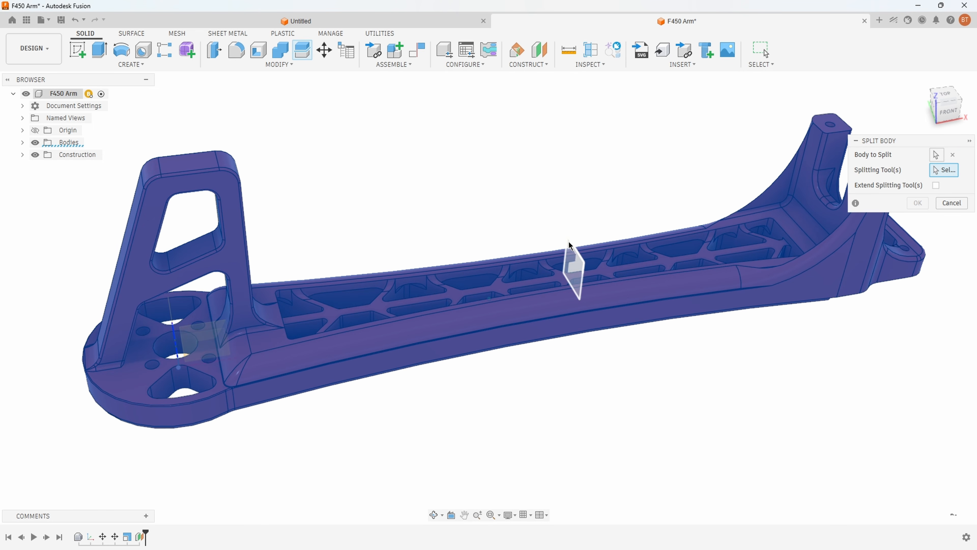
pyautogui.click(570, 254)
pyautogui.keyDown('shift'); pyautogui.moveTo(585, 196); pyautogui.dragTo(697, 173, button='middle'); pyautogui.keyUp('shift')
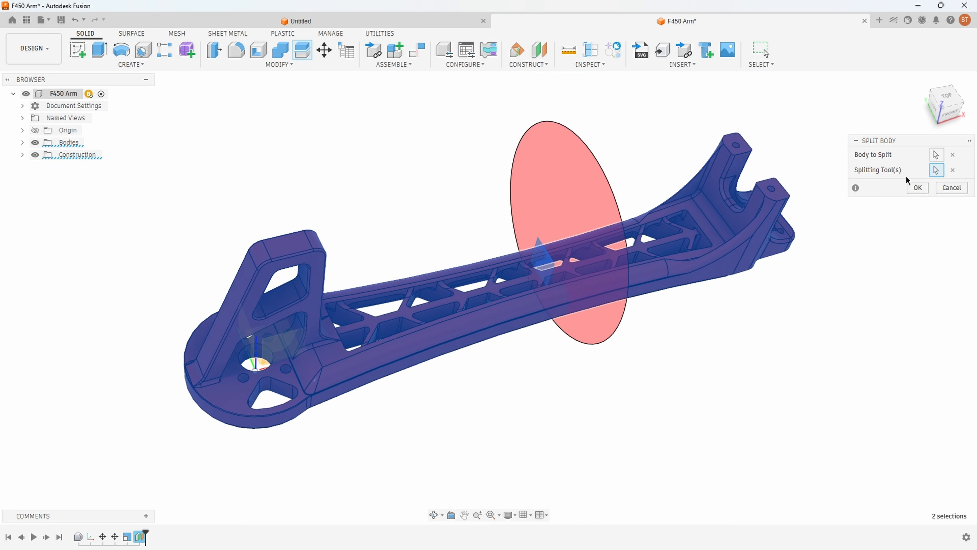
pyautogui.click(918, 187)
pyautogui.scroll(-1, 690, 431)
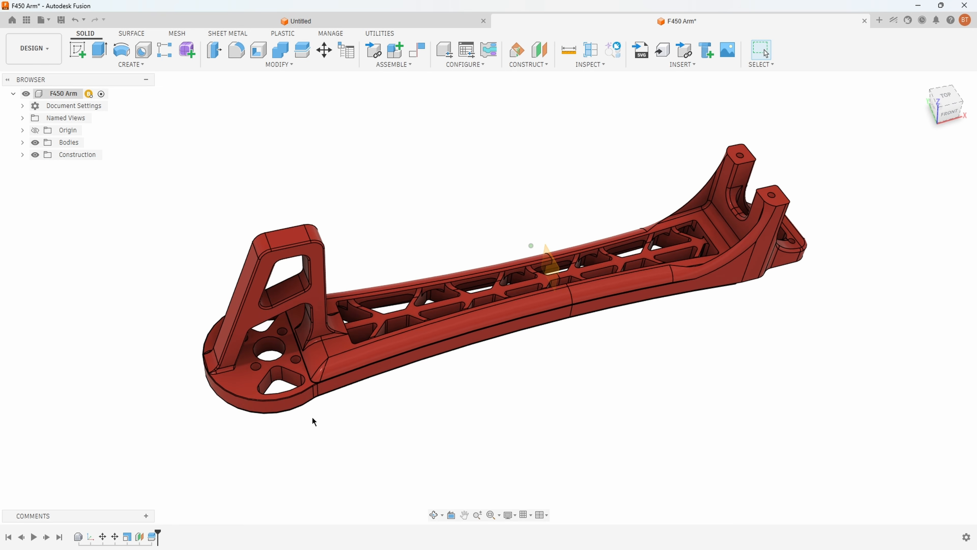
# Expand the list of bodies and toggle the visibility of each arm half to check the split.
pyautogui.click(23, 144)
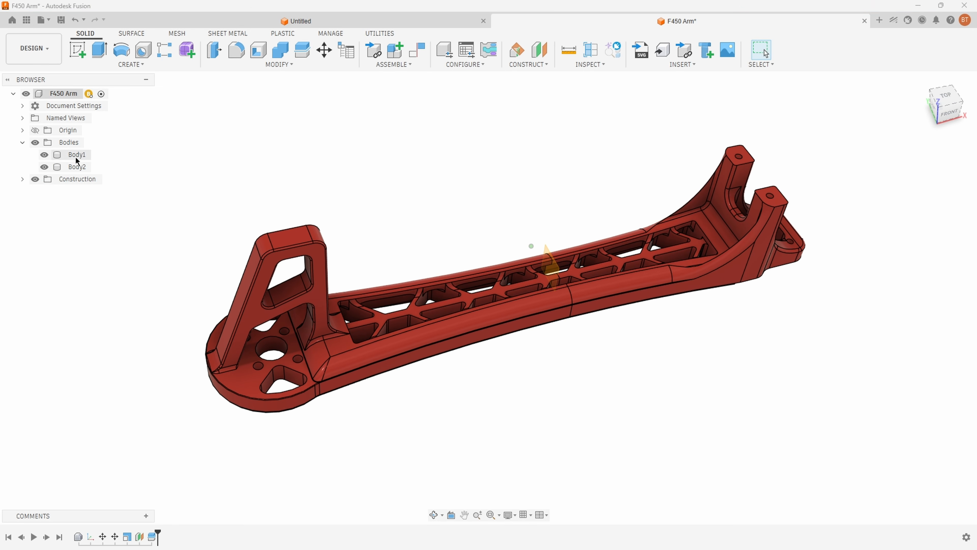
pyautogui.click(44, 155)
pyautogui.click(44, 155)
pyautogui.click(44, 166)
pyautogui.click(44, 167)
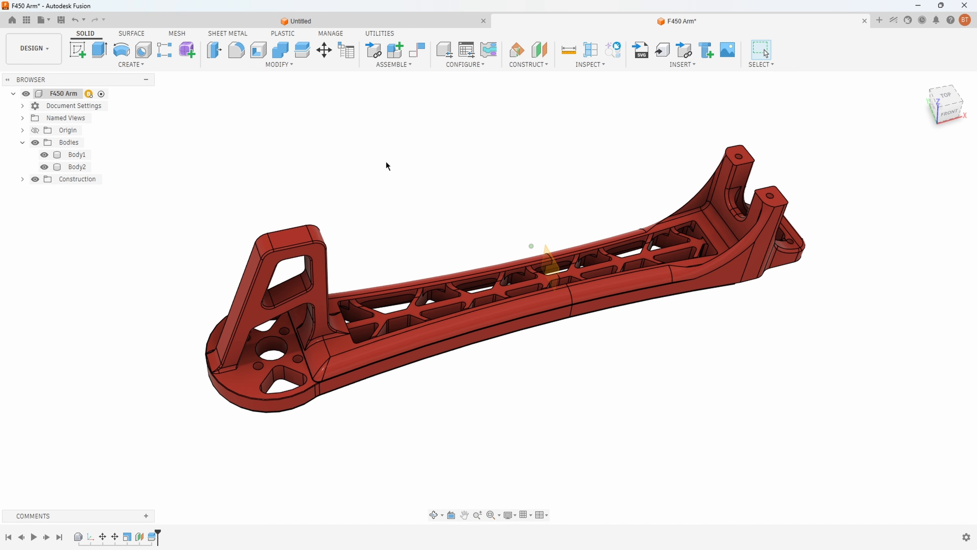
# Open Save As Mesh for the motor-mount half and look through the output formats, leaving OBJ selected.
pyautogui.click(378, 35)
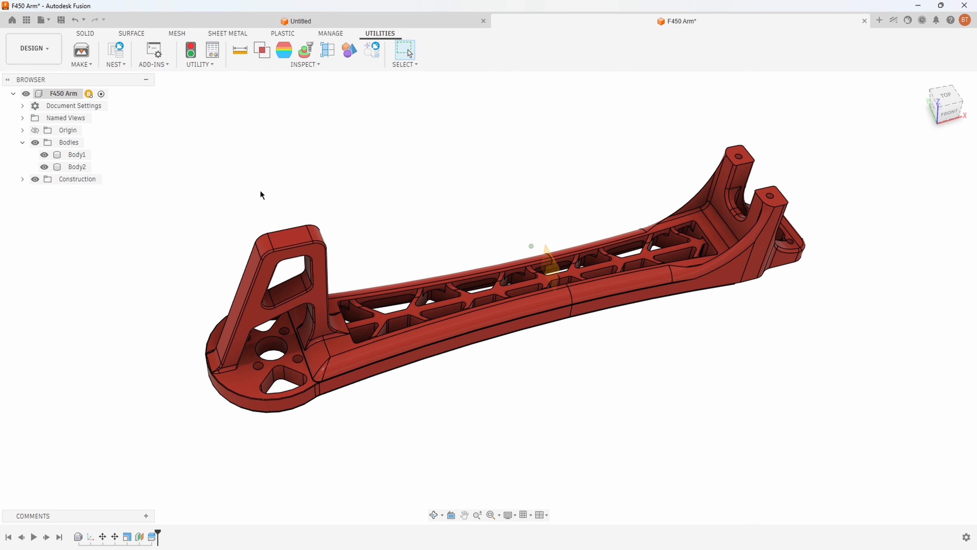
pyautogui.rightClick(72, 154)
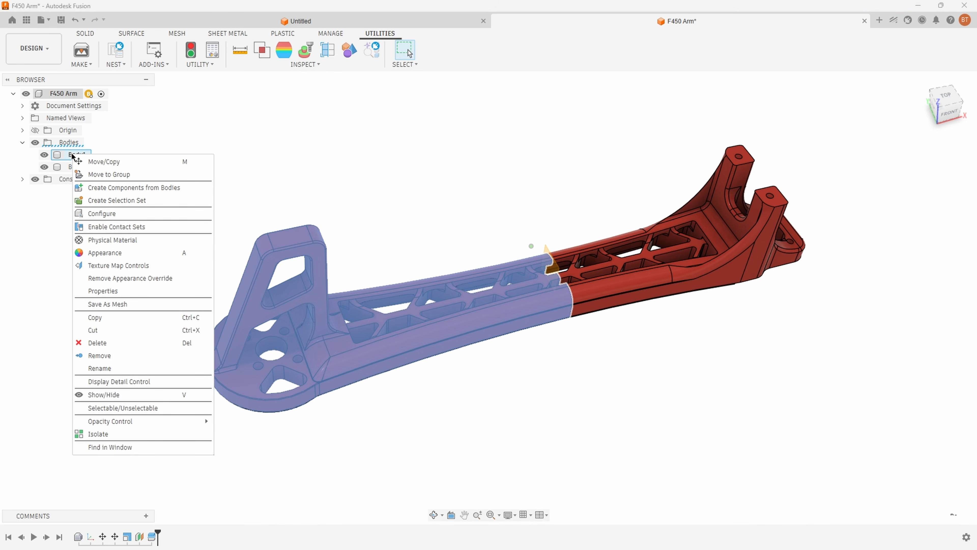
pyautogui.click(136, 303)
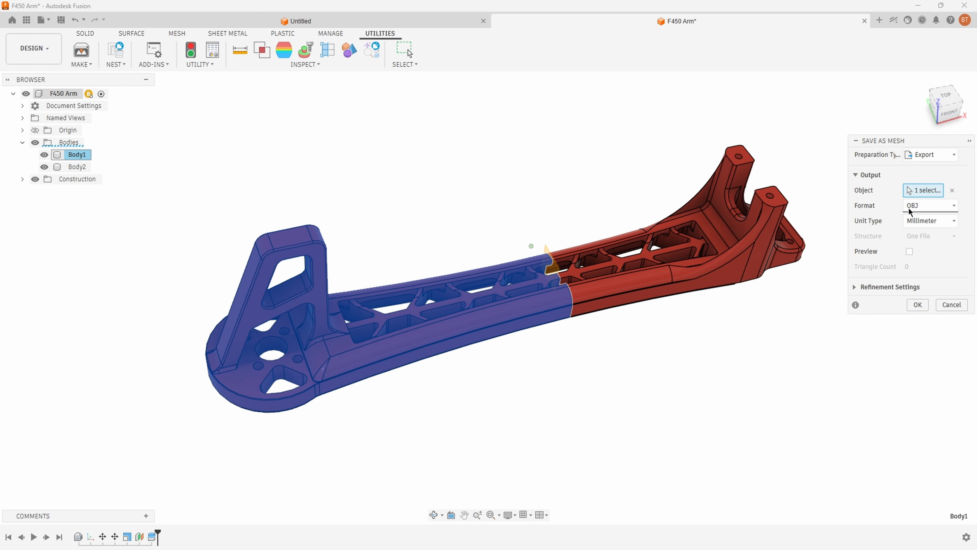
pyautogui.click(920, 208)
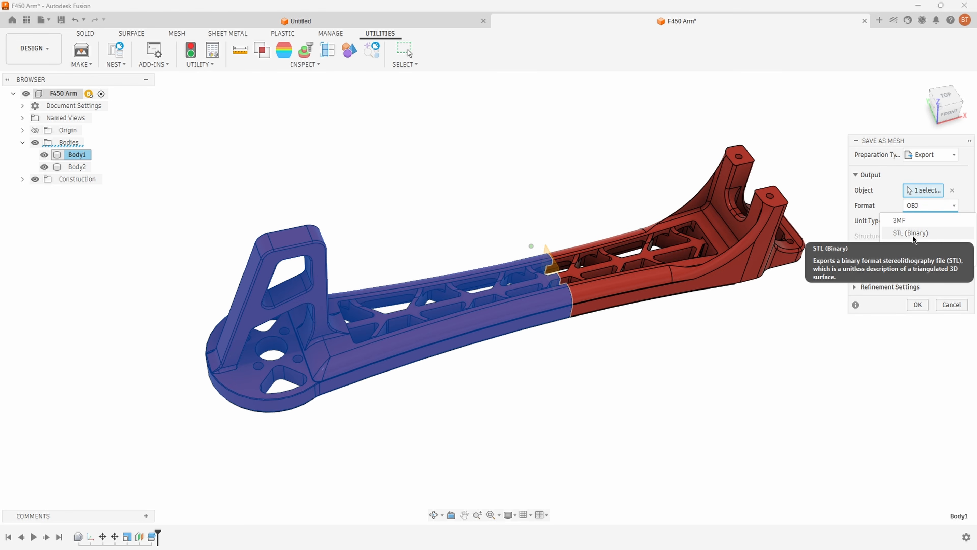
pyautogui.click(964, 208)
# Try to select both arm halves as objects for the mesh export, and cancel the export.
pyautogui.click(727, 276)
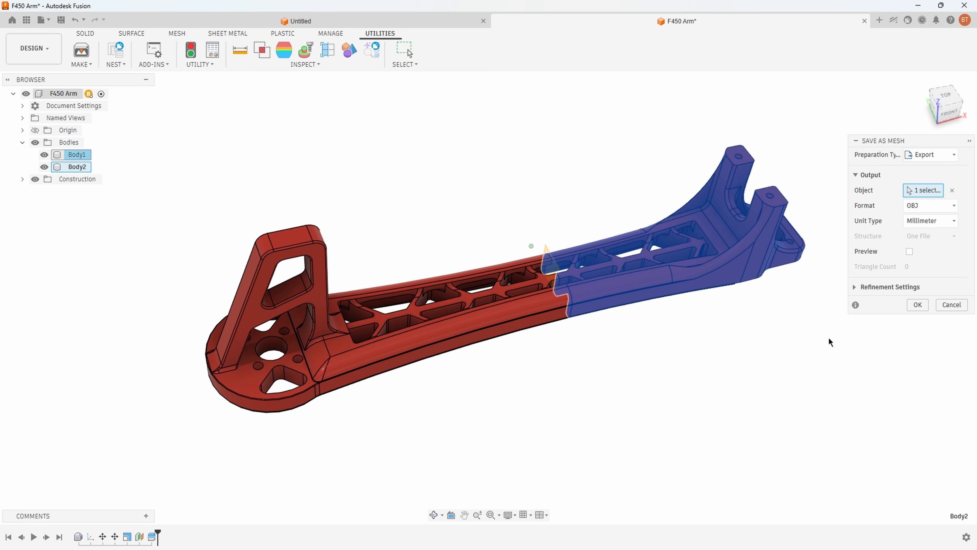
pyautogui.click(512, 316)
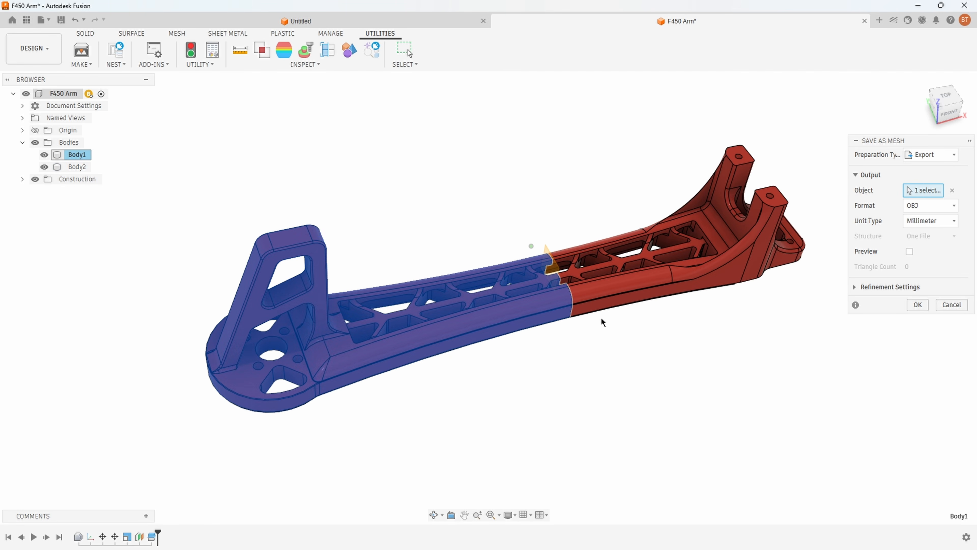
pyautogui.click(616, 290)
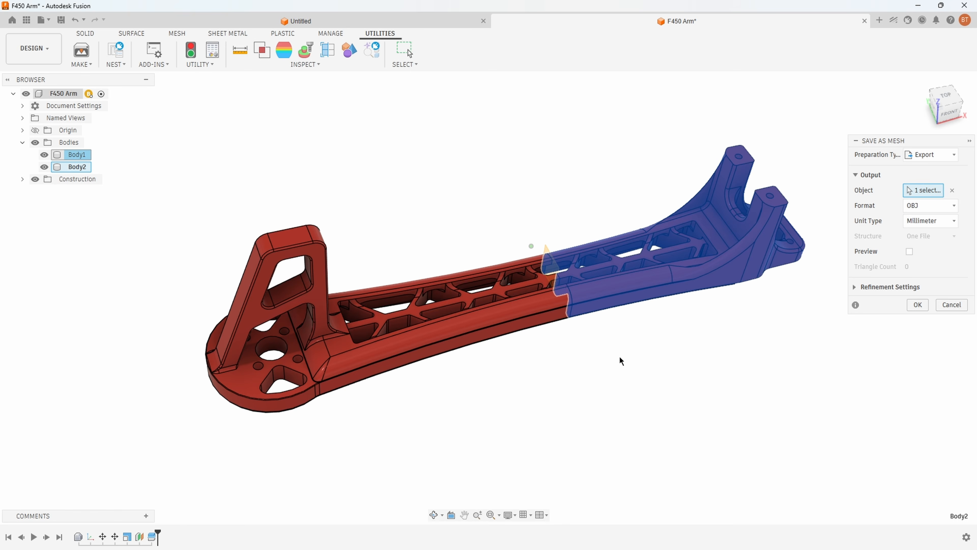
pyautogui.click(513, 322)
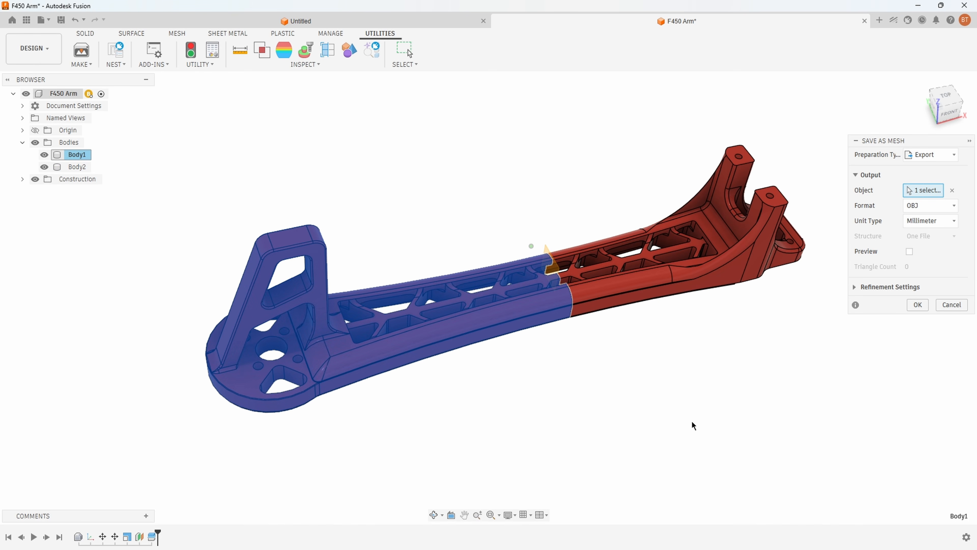
pyautogui.click(951, 304)
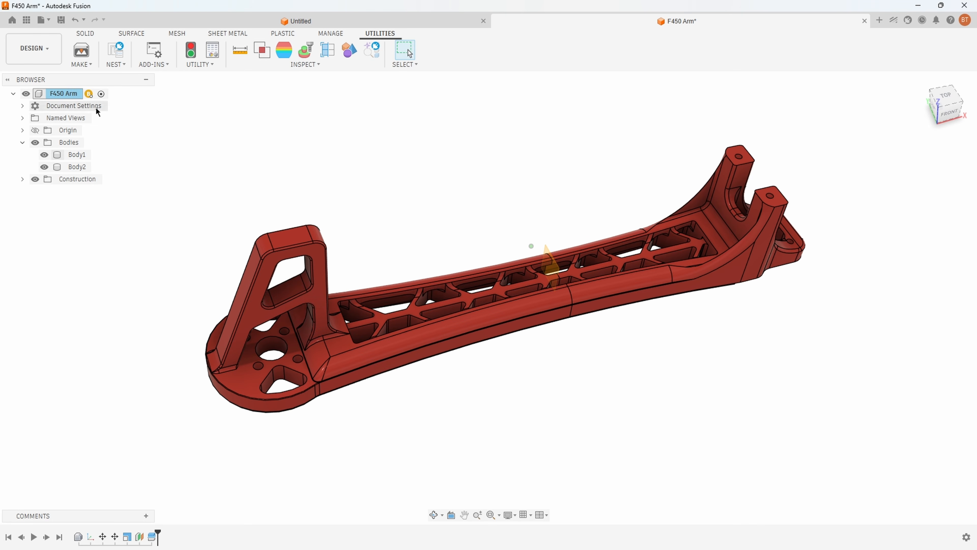
# Send the whole F450 Arm component, containing both halves, to OrcaSlicer in 3MF format with the 3D Print command.
pyautogui.click(81, 54)
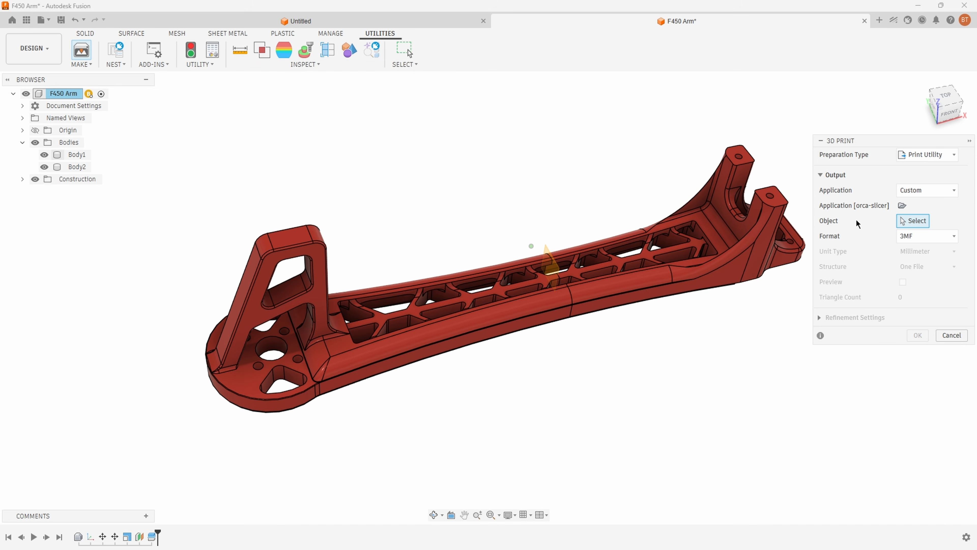
pyautogui.click(63, 94)
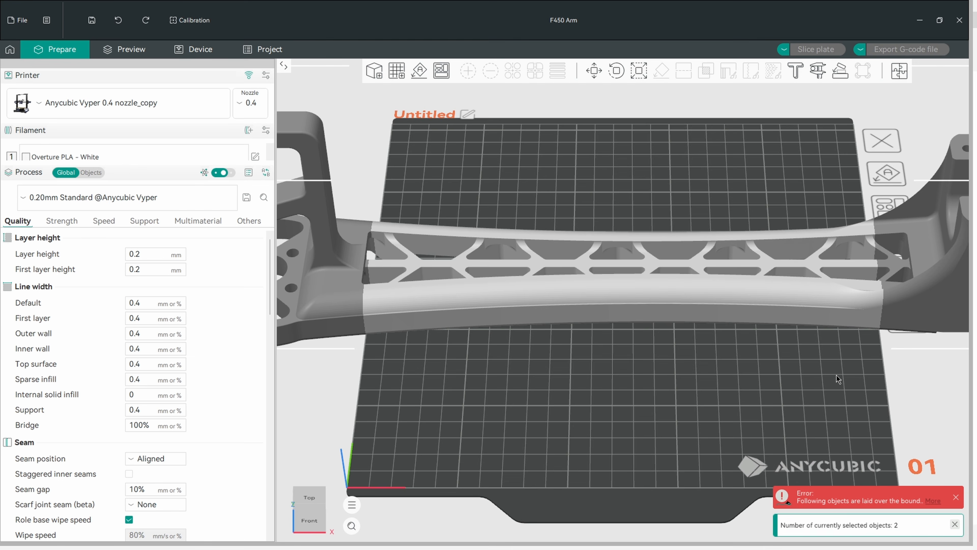
pyautogui.scroll(-4, 605, 367)
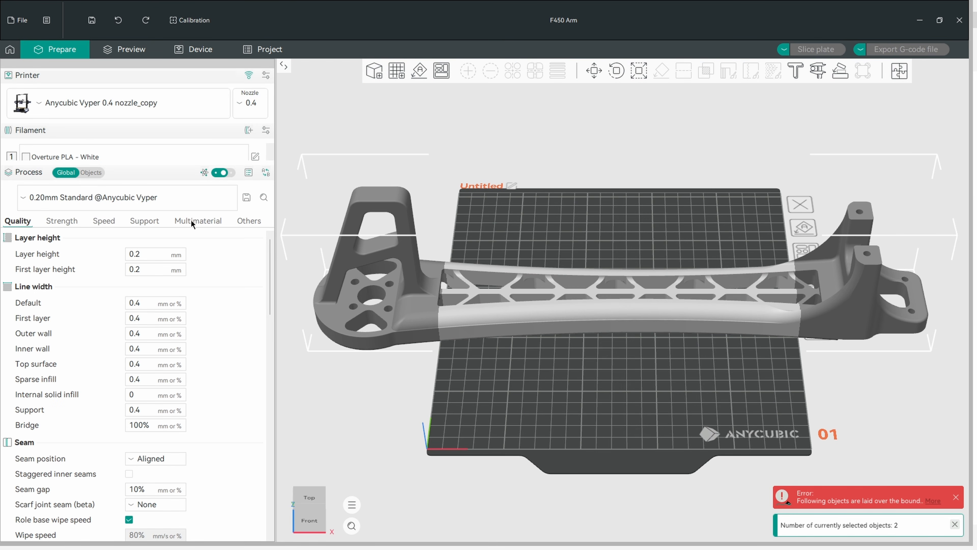
# List the separate objects in the slicer, focus on Body1 and Body2 in turn, and dismiss the notifications.
pyautogui.click(97, 174)
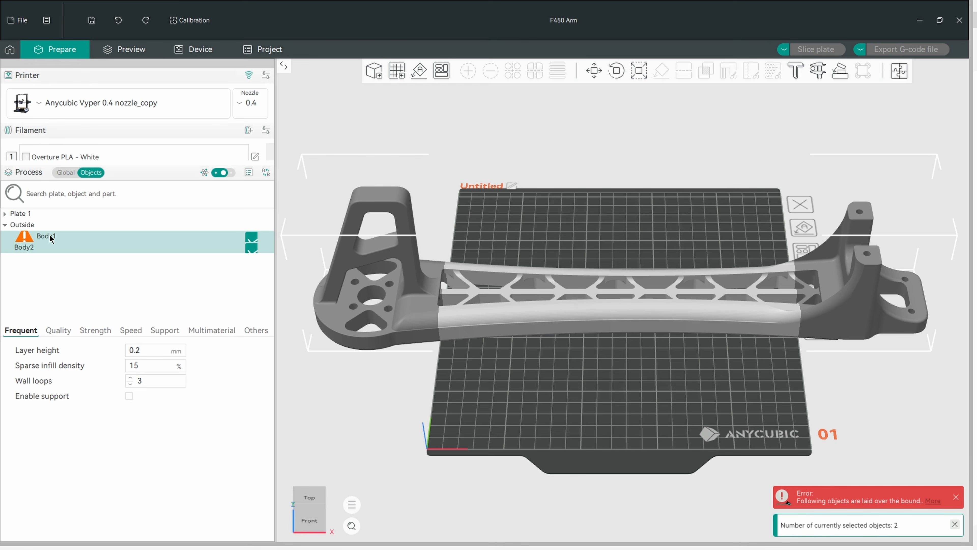
pyautogui.click(47, 248)
pyautogui.doubleClick(51, 236)
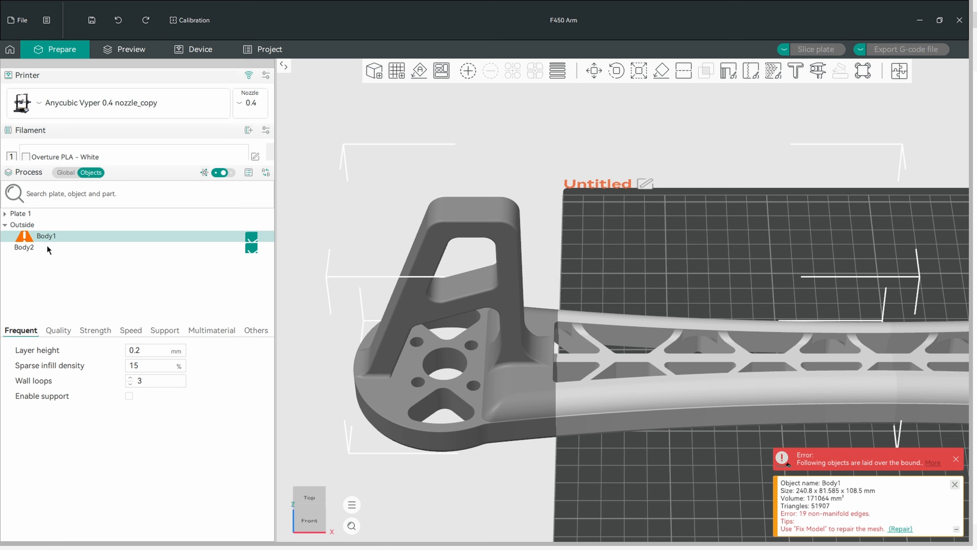
pyautogui.doubleClick(47, 247)
pyautogui.doubleClick(51, 238)
pyautogui.click(956, 459)
pyautogui.click(955, 484)
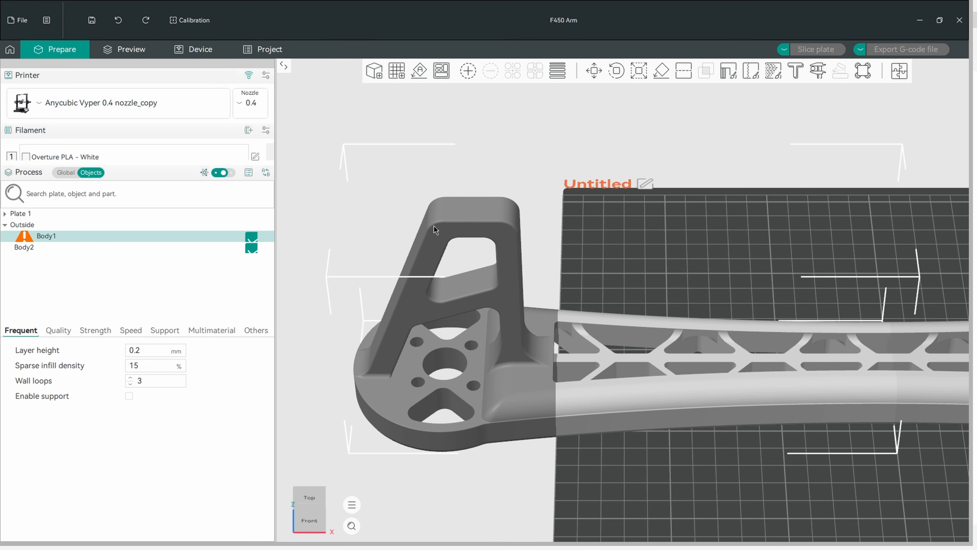
# Add a second build plate, move Body2 onto it, and place Body1 fully on the first plate.
pyautogui.scroll(2, 711, 262)
pyautogui.scroll(-6, 711, 262)
pyautogui.moveTo(746, 252); pyautogui.dragTo(537, 213)
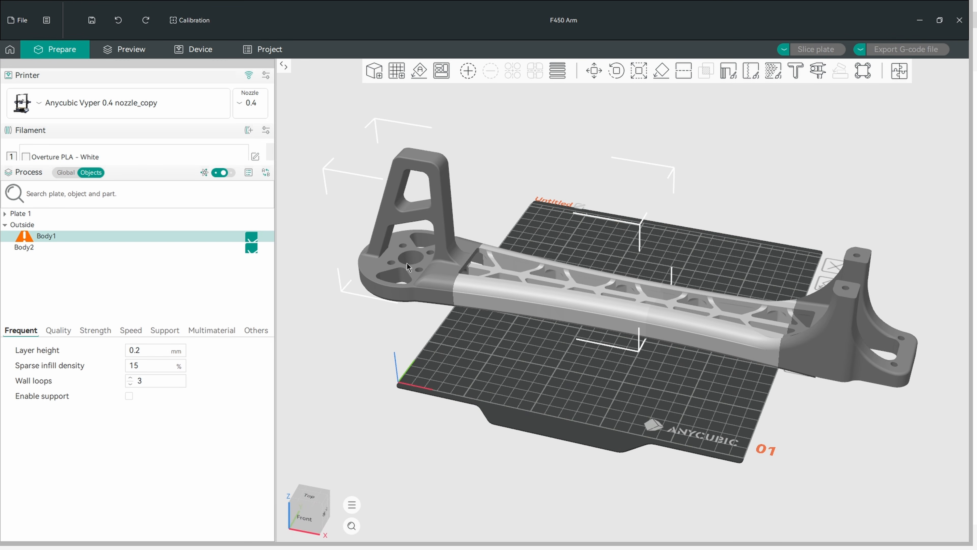
pyautogui.click(399, 69)
pyautogui.click(584, 279)
pyautogui.moveTo(584, 278); pyautogui.dragTo(735, 325)
pyautogui.moveTo(428, 252); pyautogui.dragTo(513, 270)
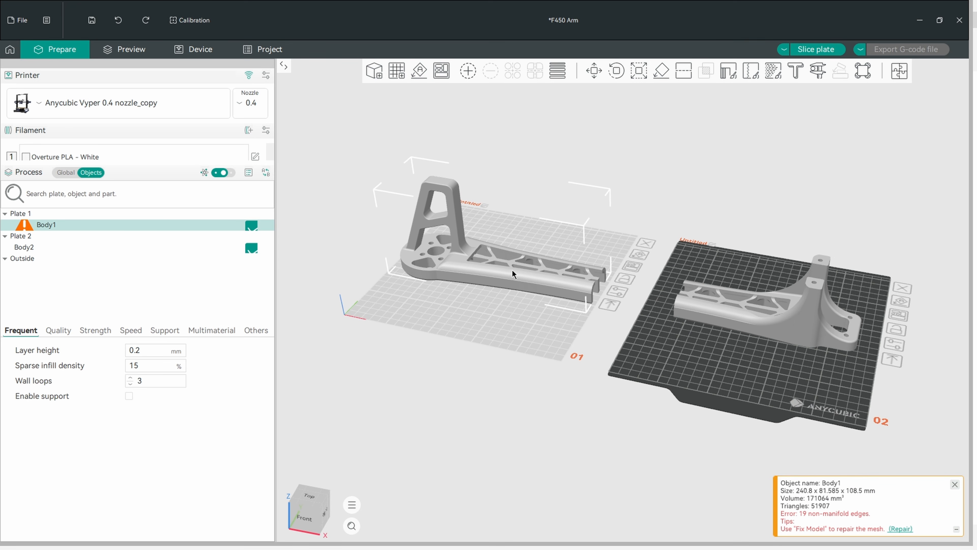
# View the plates from above and rotate Body1 about the Z axis so it lies diagonally on plate 1.
pyautogui.click(467, 355)
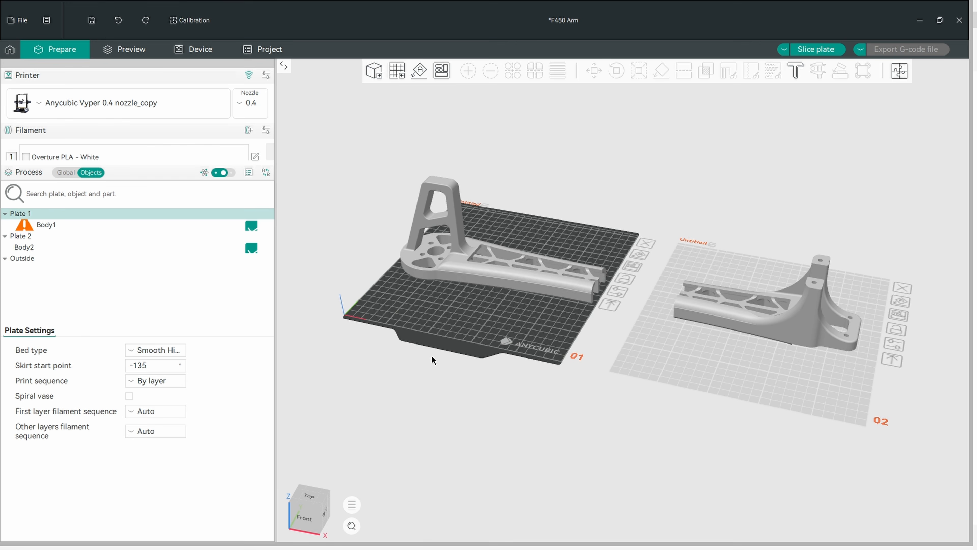
pyautogui.press('1')
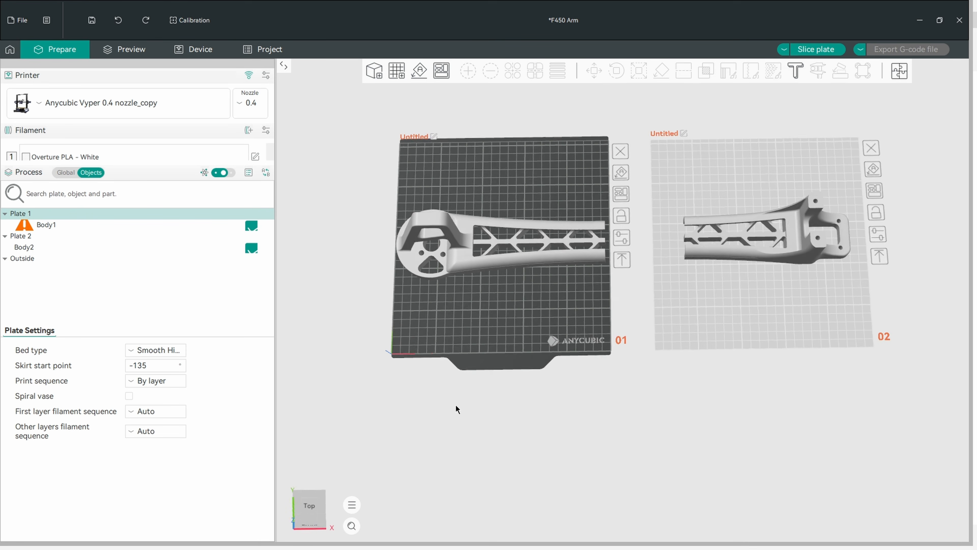
pyautogui.click(517, 257)
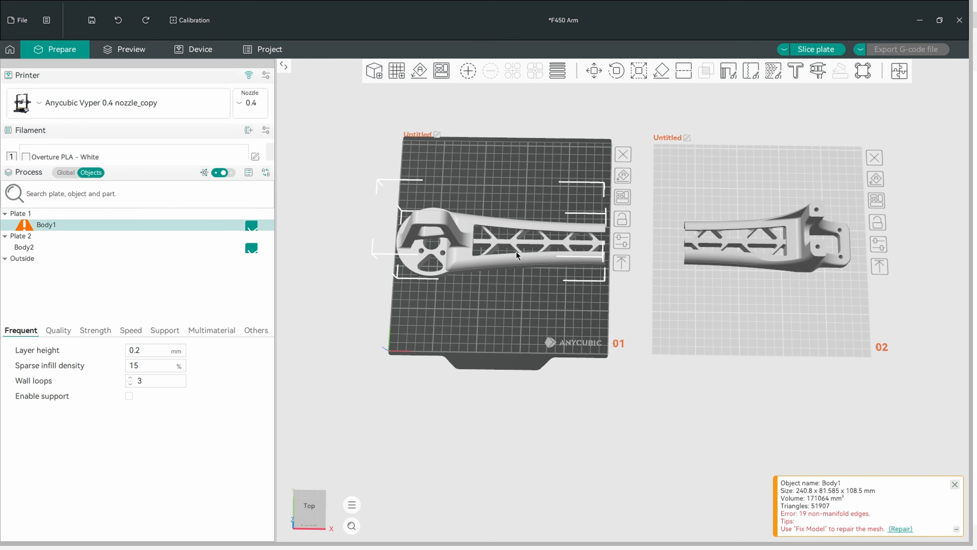
pyautogui.click(617, 70)
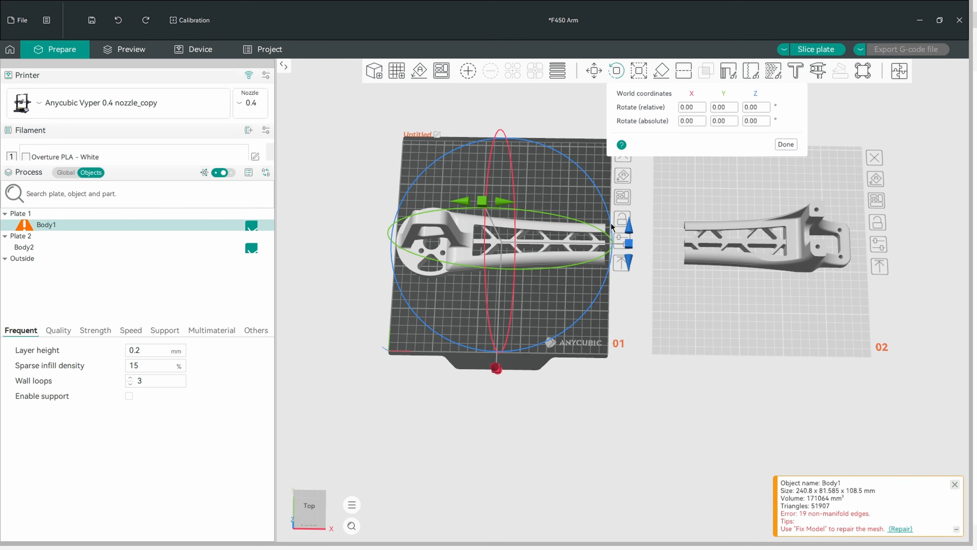
pyautogui.moveTo(628, 247); pyautogui.dragTo(601, 170)
# Rotate Body2 about the Z axis so it lies diagonally on plate 2, and inspect both plates.
pyautogui.click(834, 257)
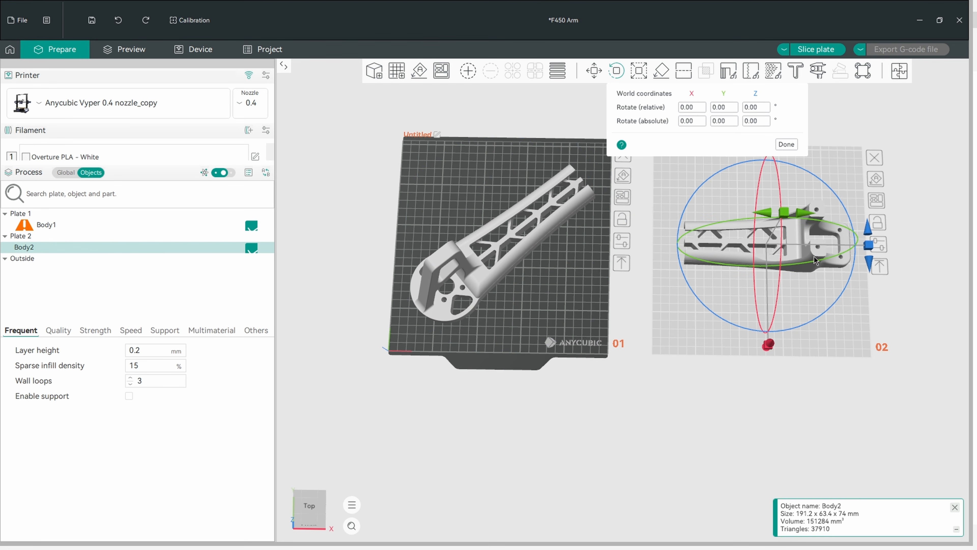
pyautogui.moveTo(869, 255); pyautogui.dragTo(855, 170)
pyautogui.click(787, 144)
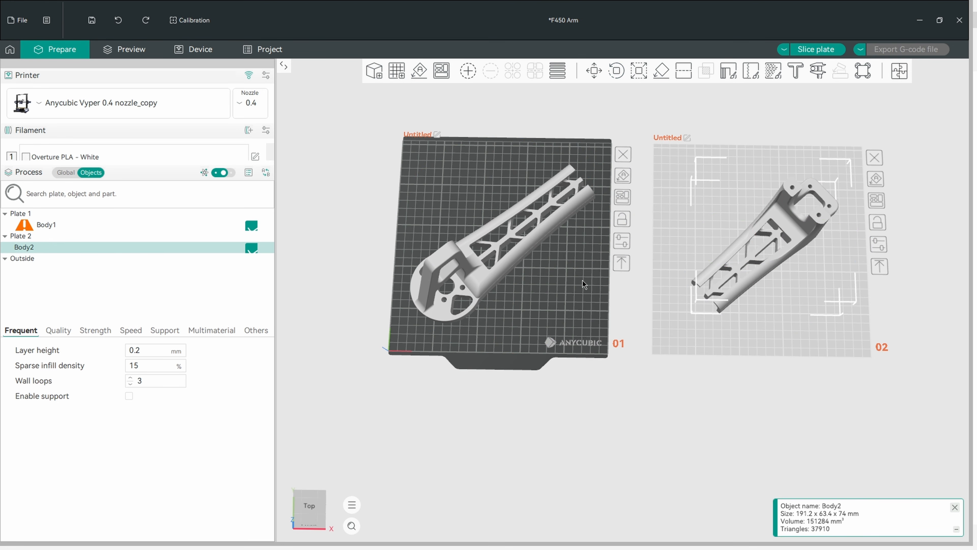
pyautogui.moveTo(652, 337); pyautogui.dragTo(660, 312)
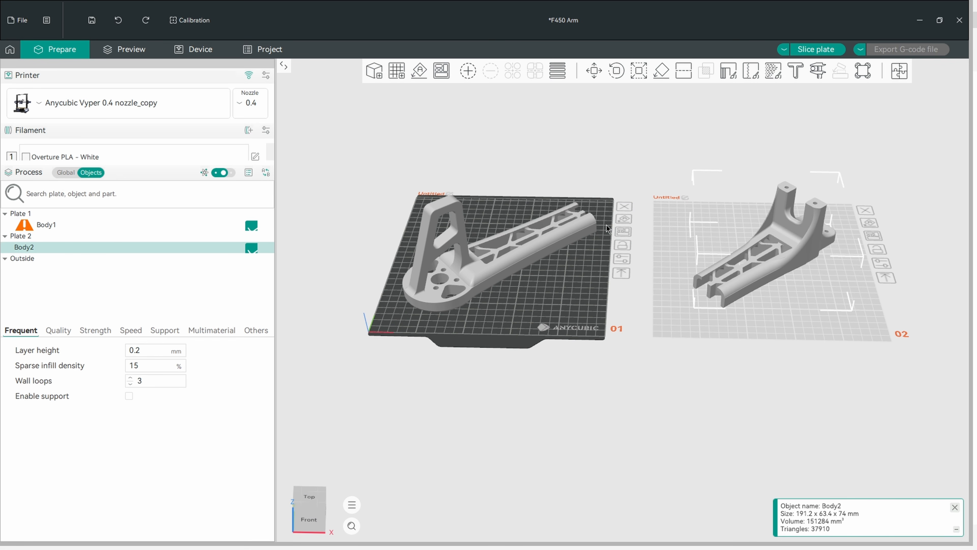
pyautogui.scroll(1, 715, 276)
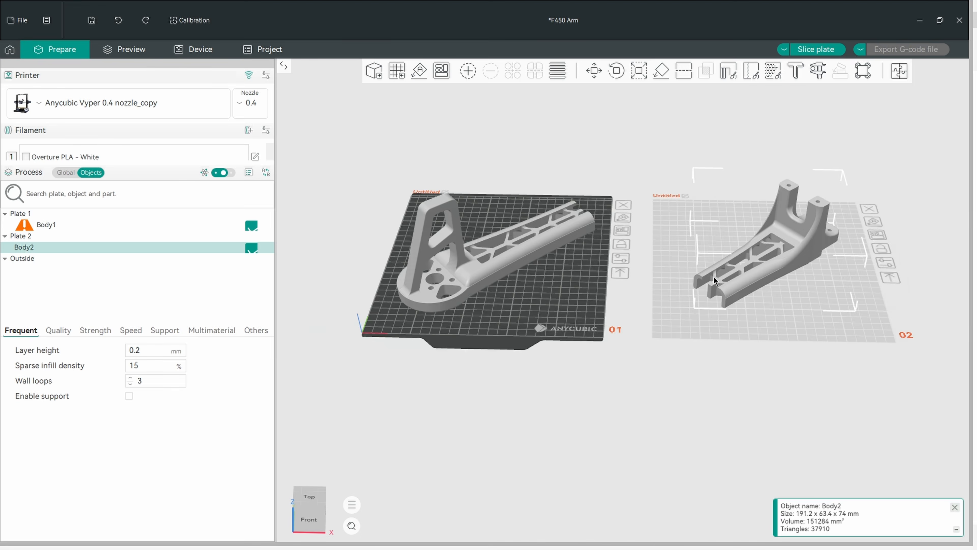
pyautogui.scroll(2, 713, 275)
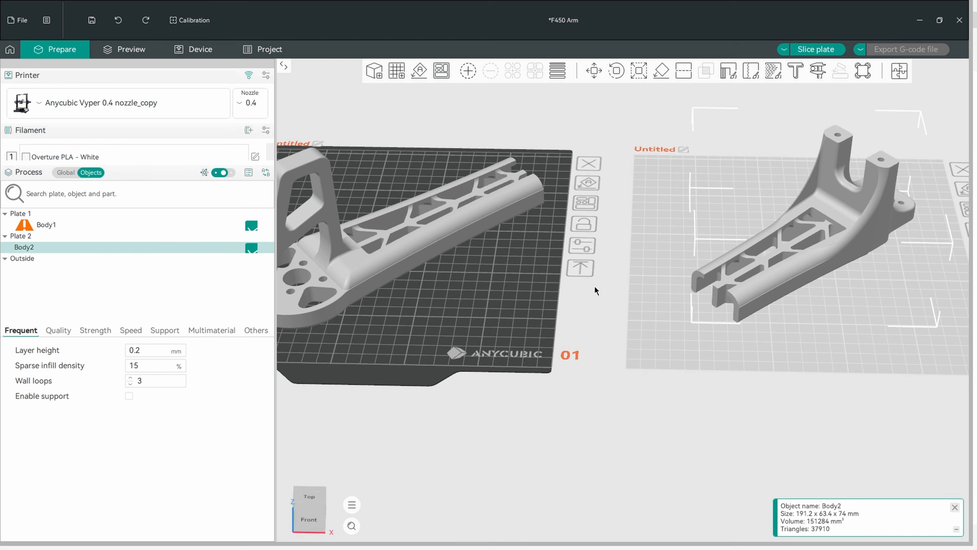
# Repair the mesh of Body1 on plate 1 and view both plates.
pyautogui.moveTo(700, 272); pyautogui.dragTo(698, 273)
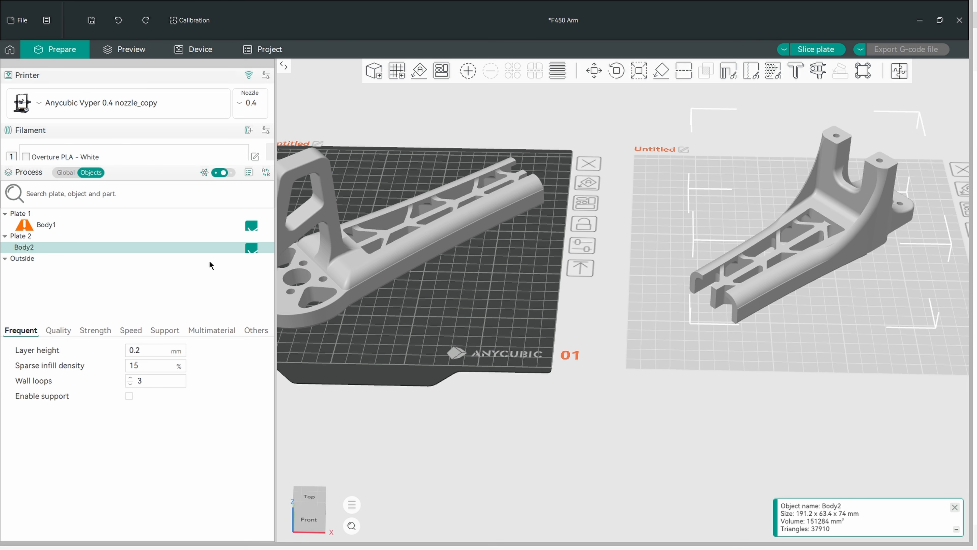
pyautogui.click(27, 226)
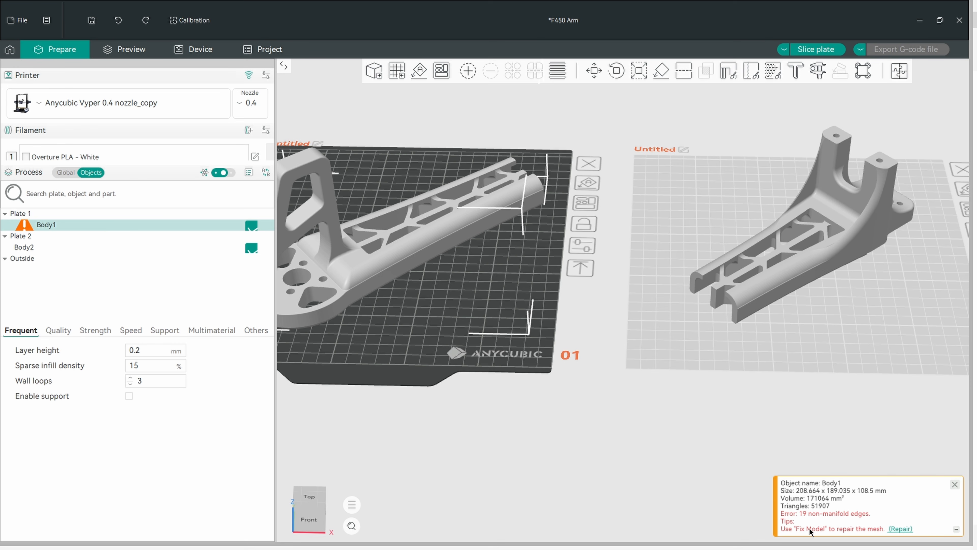
pyautogui.click(899, 529)
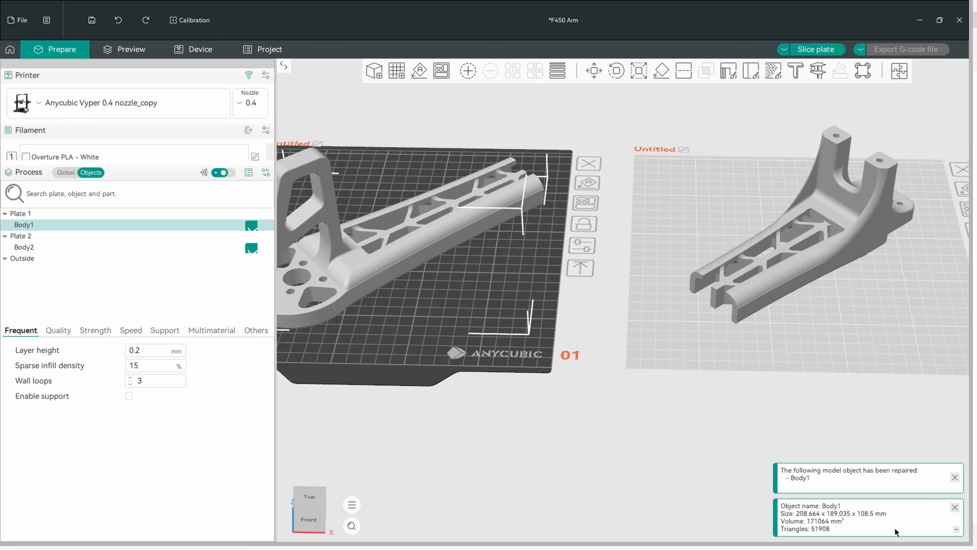
pyautogui.moveTo(588, 323)
pyautogui.mouseDown()
pyautogui.moveTo(539, 317)
pyautogui.moveTo(589, 314)
pyautogui.moveTo(591, 324)
pyautogui.mouseUp()
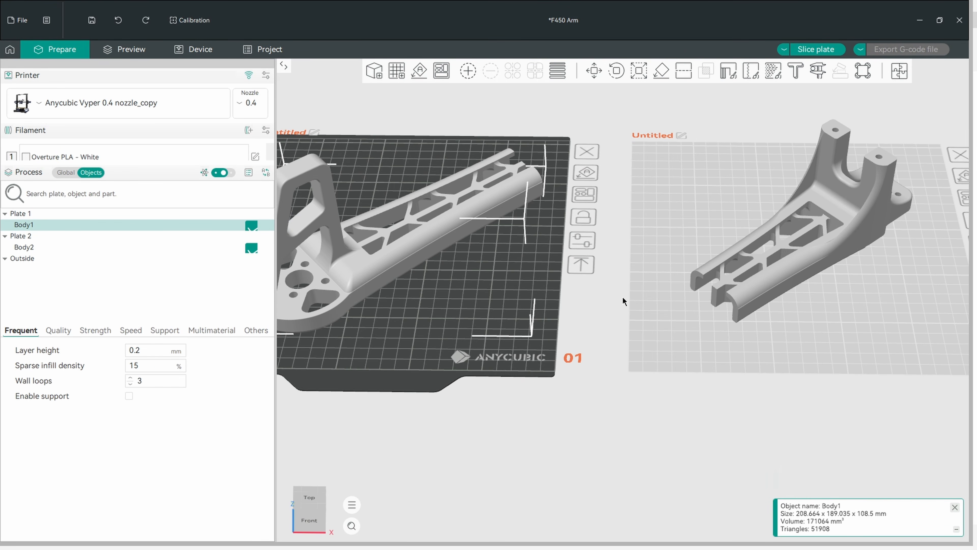
pyautogui.scroll(-2, 624, 341)
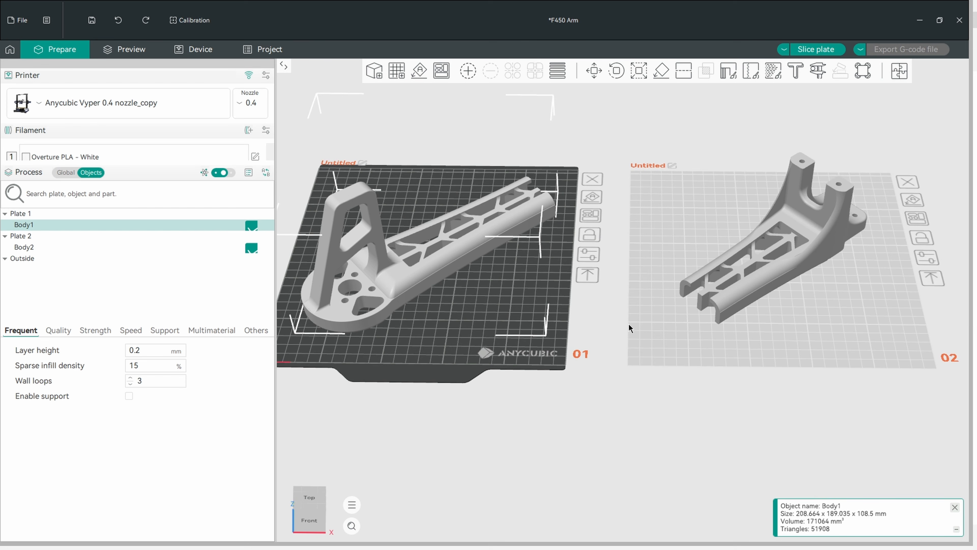
pyautogui.moveTo(622, 331); pyautogui.dragTo(626, 330)
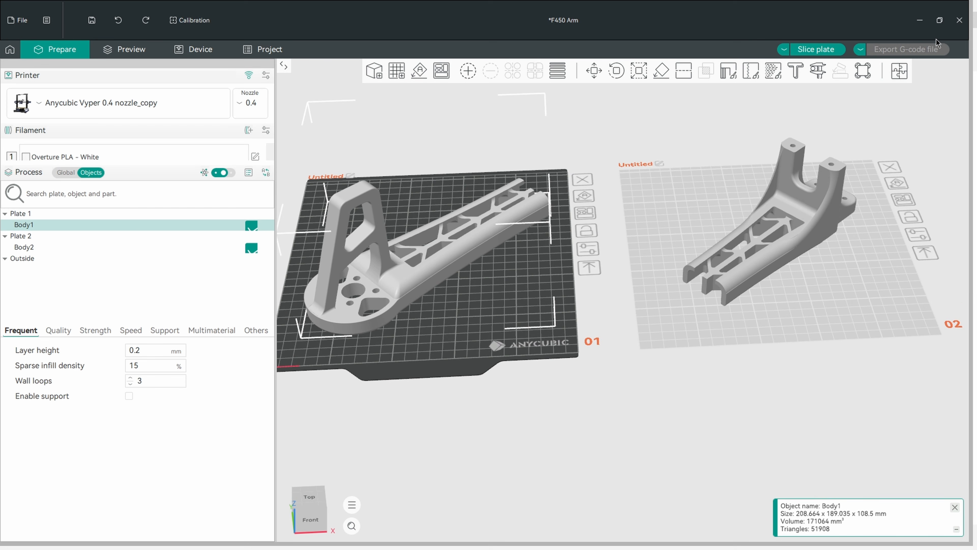
# Close OrcaSlicer and, back in Fusion, undo the visibility changes, the body split and the construction plane used for it.
pyautogui.click(959, 20)
pyautogui.click(568, 323)
pyautogui.click(78, 22)
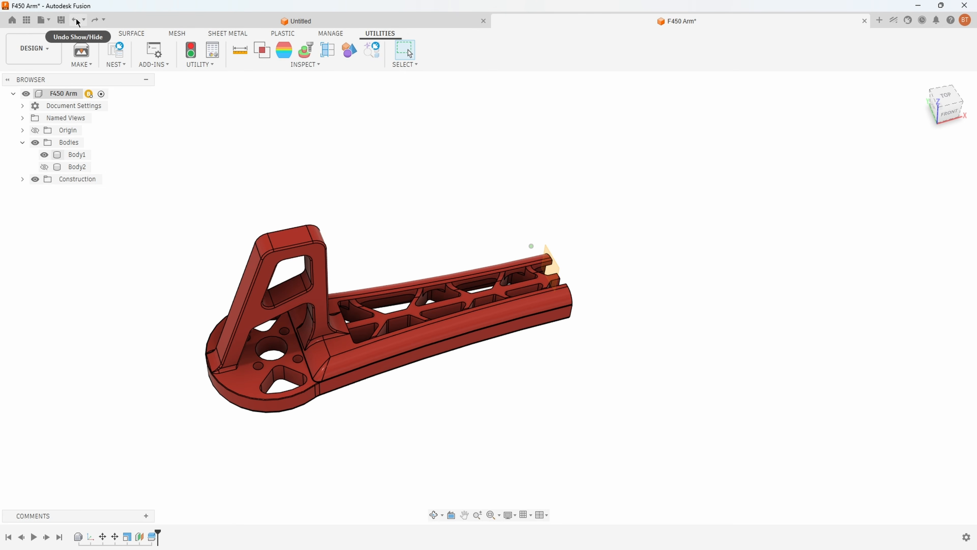
pyautogui.click(77, 22)
pyautogui.click(78, 22)
pyautogui.click(77, 22)
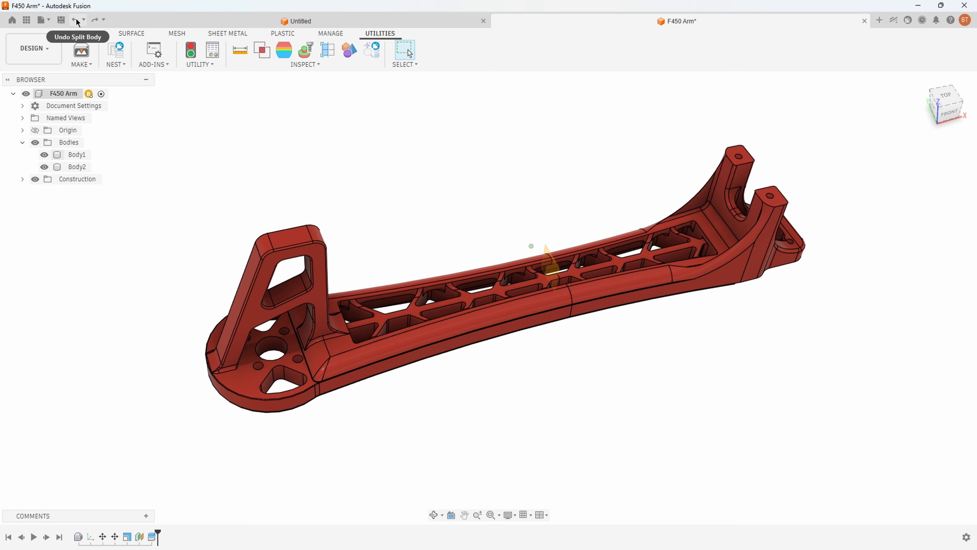
pyautogui.click(77, 22)
pyautogui.click(77, 22)
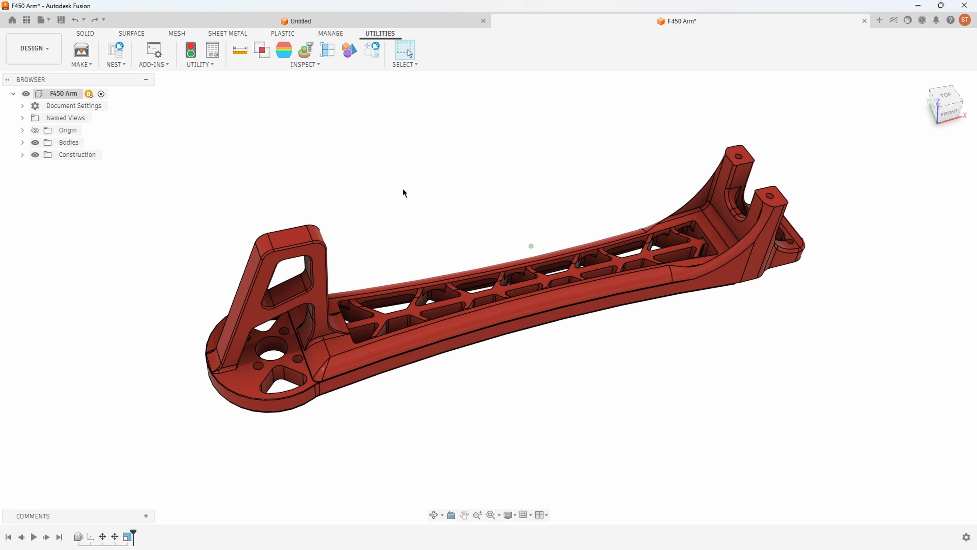
# Start a sketch on the top face of the arm's central lattice rib.
pyautogui.click(98, 36)
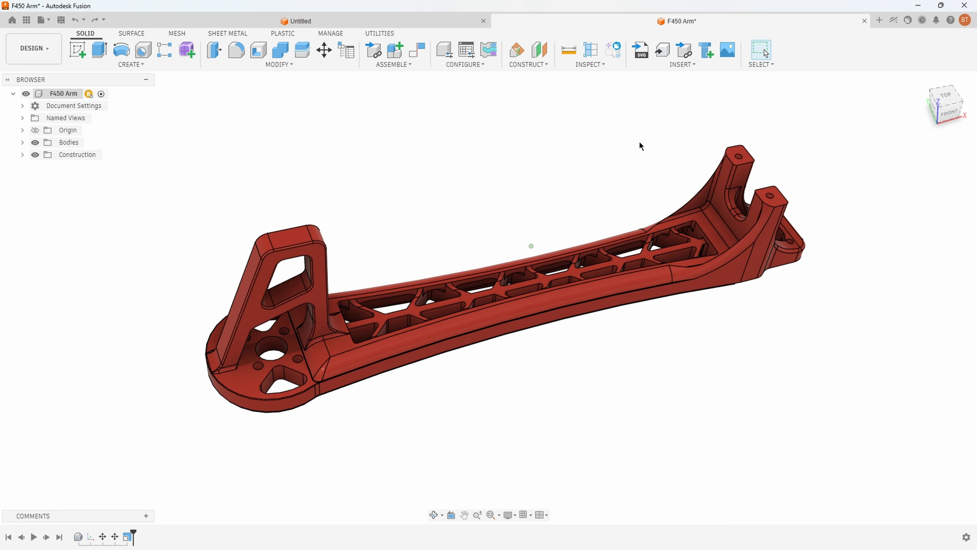
pyautogui.moveTo(617, 164); pyautogui.dragTo(636, 129, button='middle')
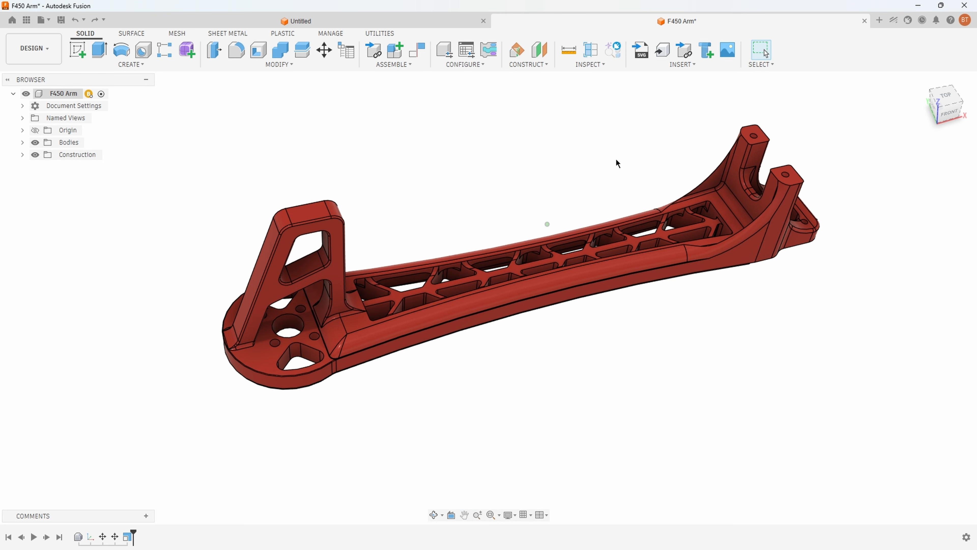
pyautogui.click(77, 50)
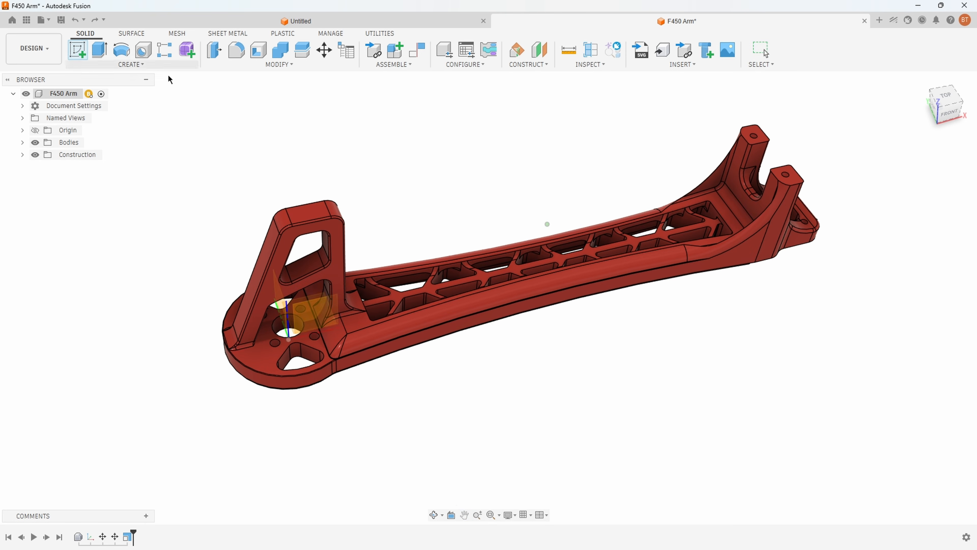
pyautogui.keyDown('shift'); pyautogui.moveTo(601, 190); pyautogui.dragTo(552, 233, button='middle'); pyautogui.keyUp('shift')
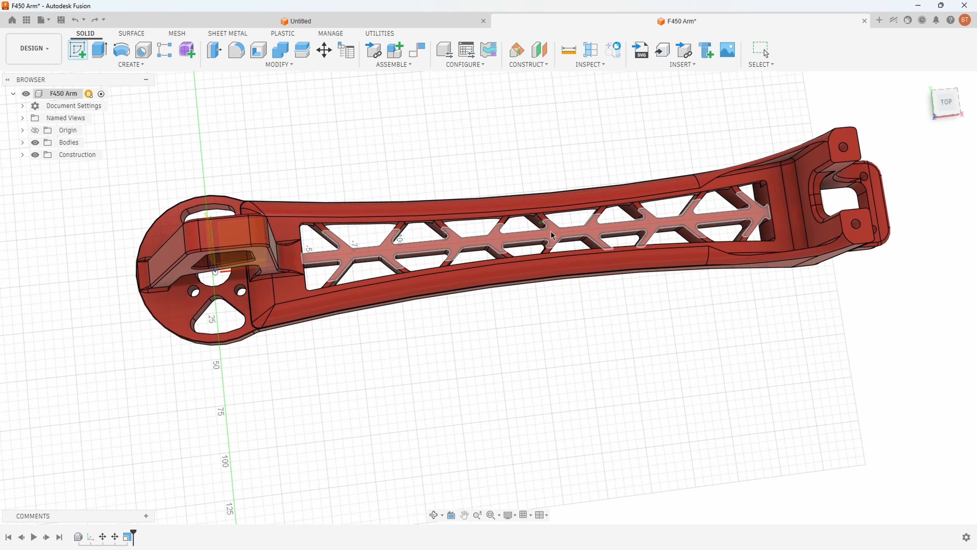
pyautogui.click(552, 235)
pyautogui.moveTo(452, 153); pyautogui.dragTo(419, 147, button='middle')
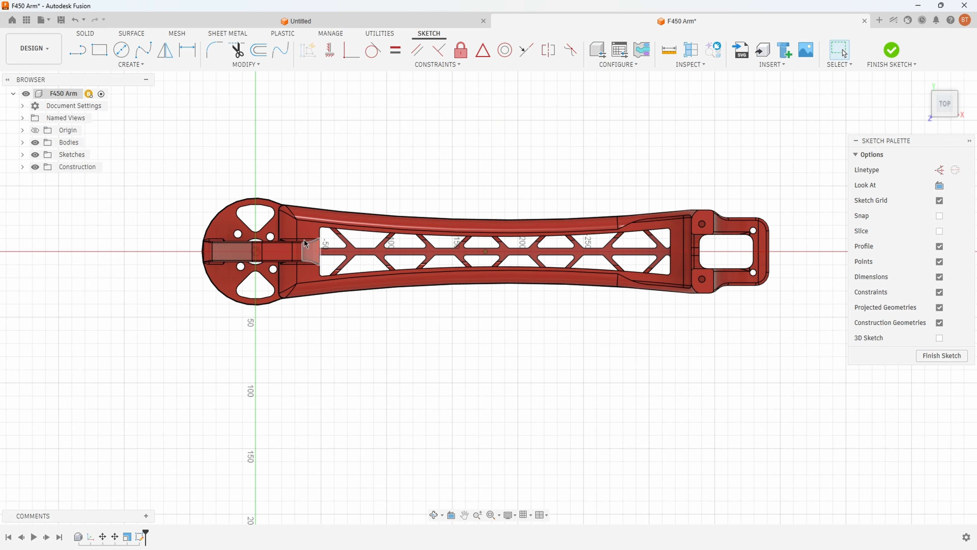
# Sketch a center rectangle around the middle section of the arm, extending beyond its full width, and finish the sketch.
pyautogui.click(99, 50)
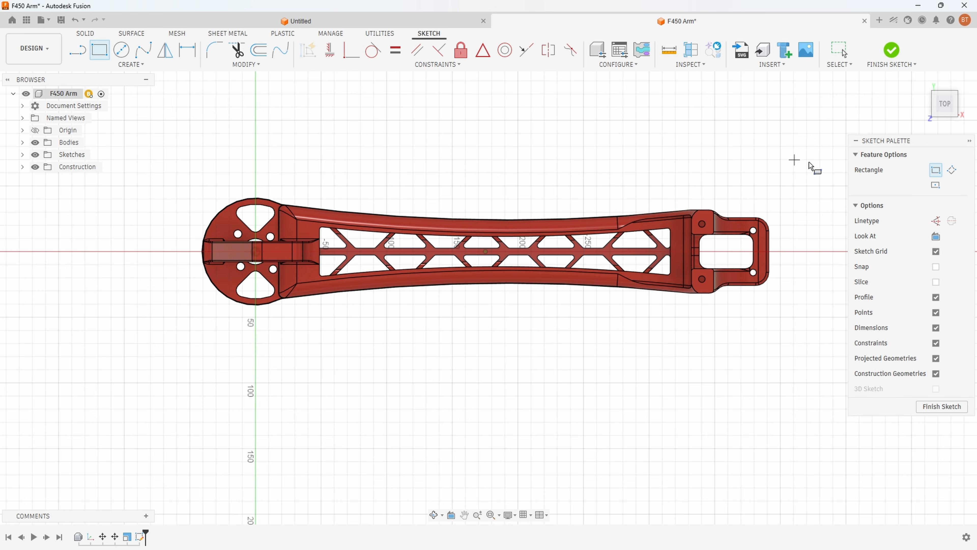
pyautogui.click(936, 184)
pyautogui.scroll(2, 524, 360)
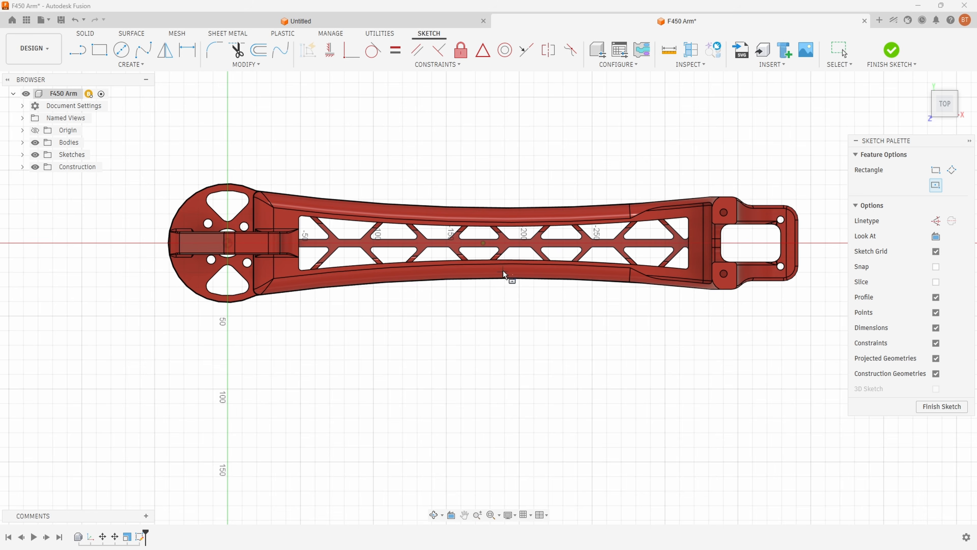
pyautogui.scroll(3, 500, 250)
pyautogui.scroll(2, 496, 243)
pyautogui.scroll(-5, 498, 257)
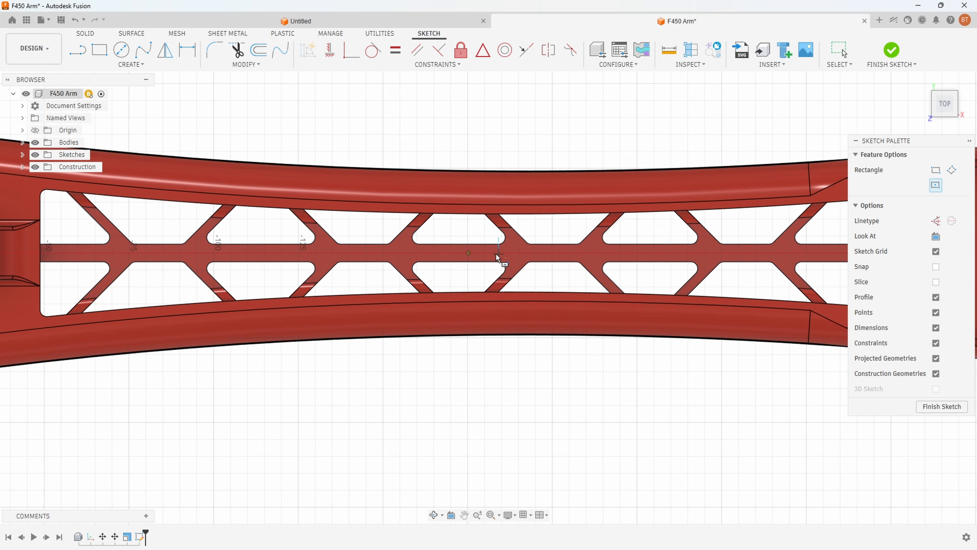
pyautogui.click(496, 254)
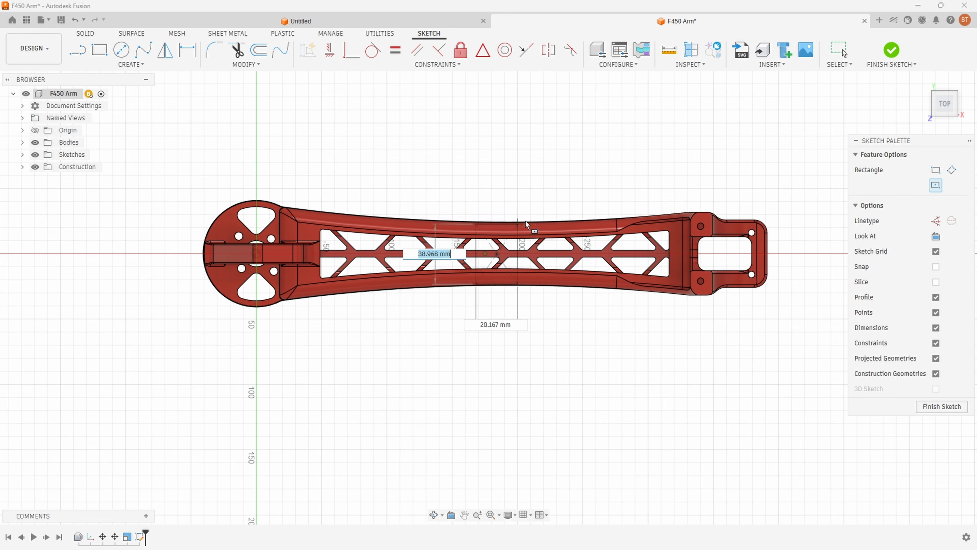
pyautogui.click(594, 181)
pyautogui.click(934, 408)
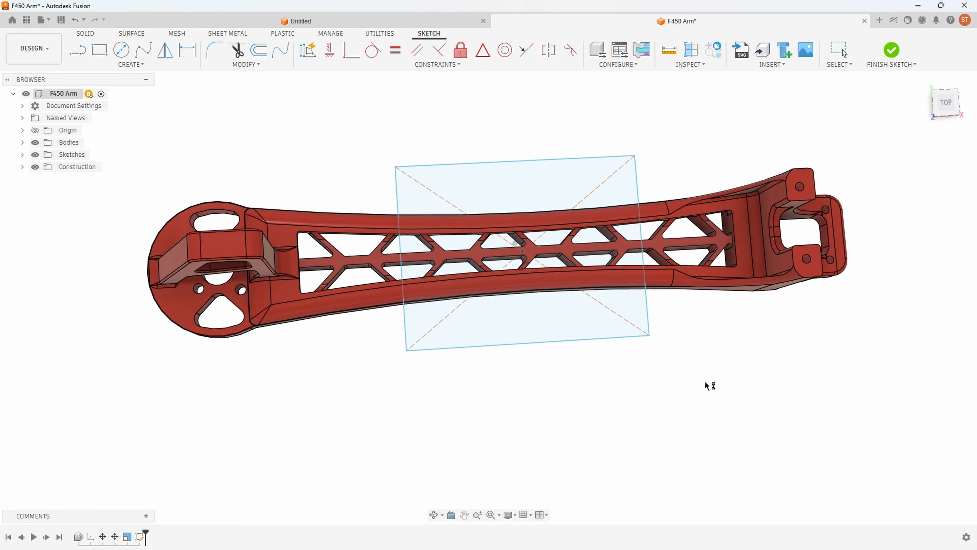
# Split the arm body with Split Body, using the sketched rectangle around its middle as the splitting tool.
pyautogui.click(277, 65)
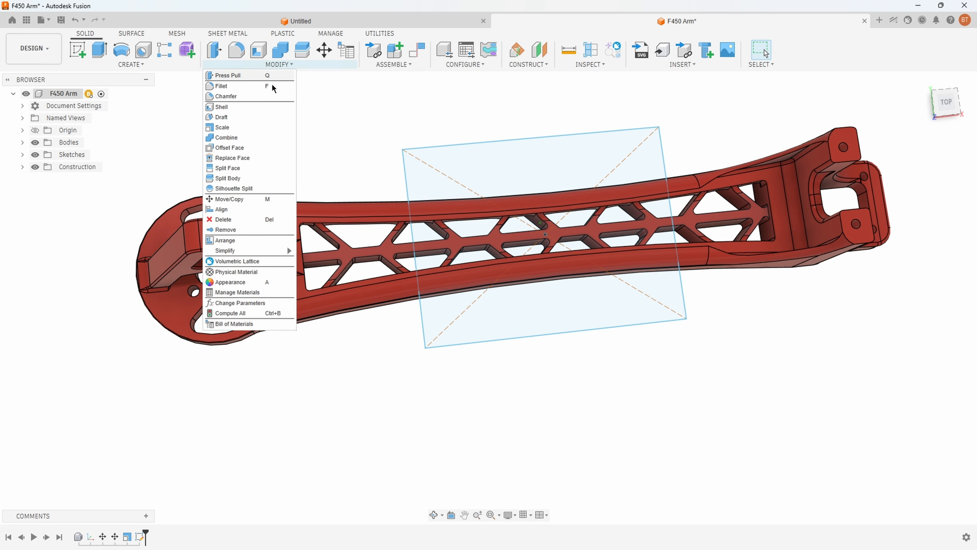
pyautogui.click(227, 179)
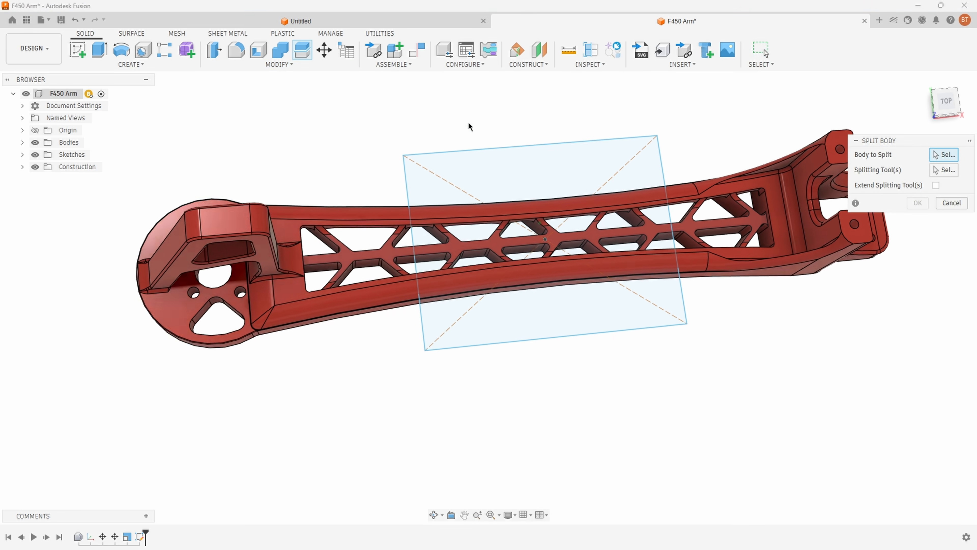
pyautogui.click(787, 221)
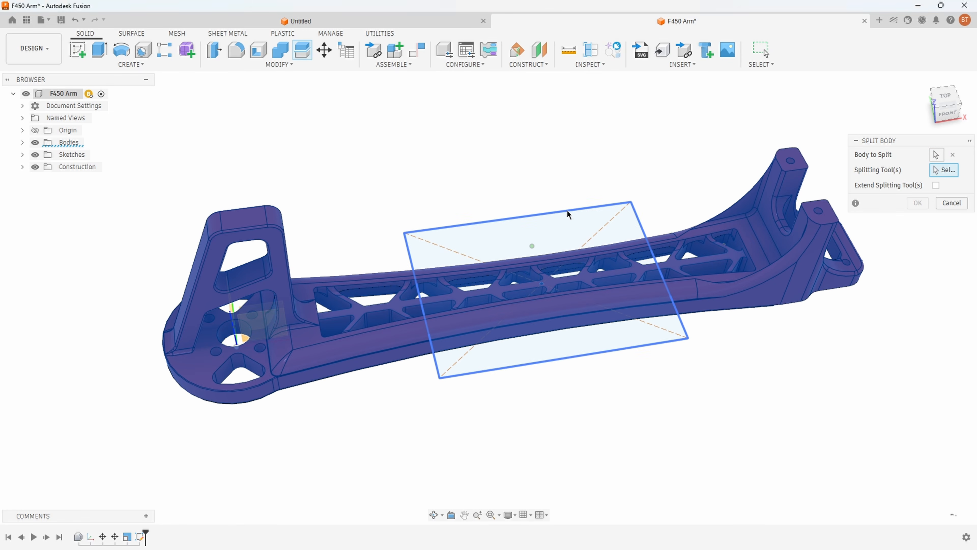
pyautogui.click(569, 210)
pyautogui.keyDown('shift'); pyautogui.moveTo(562, 205); pyautogui.dragTo(600, 154, button='middle'); pyautogui.keyUp('shift')
pyautogui.keyDown('shift'); pyautogui.moveTo(417, 244); pyautogui.dragTo(600, 144, button='middle'); pyautogui.keyUp('shift')
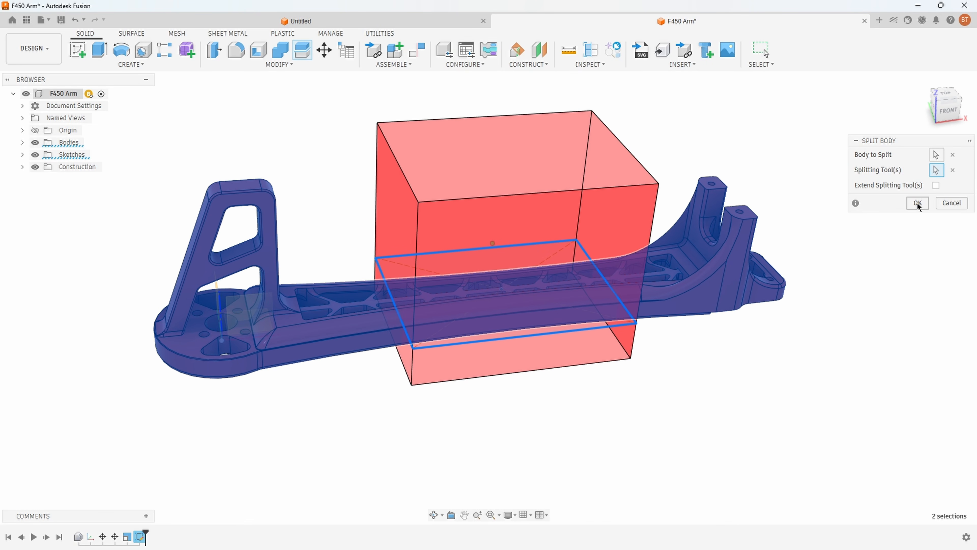
pyautogui.click(918, 203)
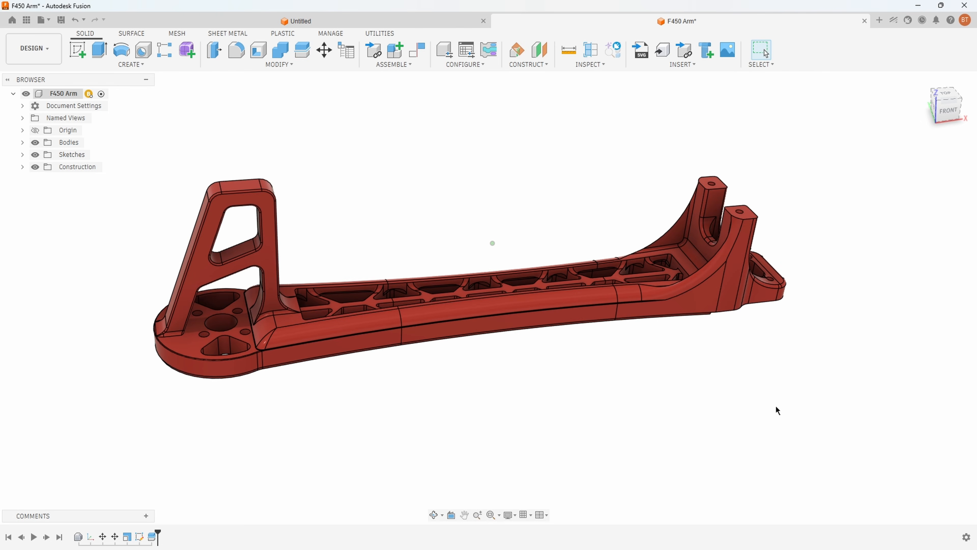
# Hide and show Body1, Body2 and Body3 in turn to check the individual pieces of the arm.
pyautogui.click(22, 142)
pyautogui.click(45, 154)
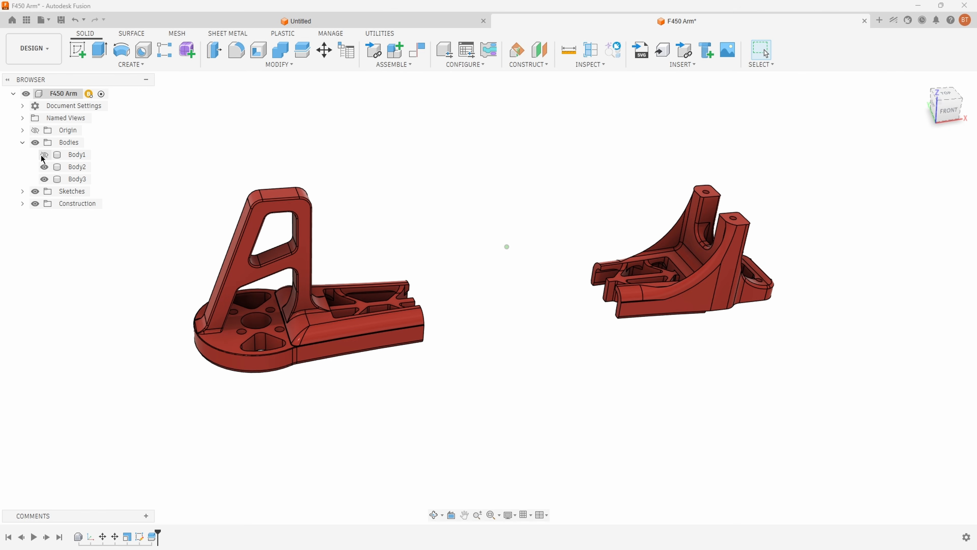
pyautogui.click(44, 155)
pyautogui.click(44, 166)
pyautogui.click(44, 166)
pyautogui.click(44, 178)
pyautogui.click(44, 179)
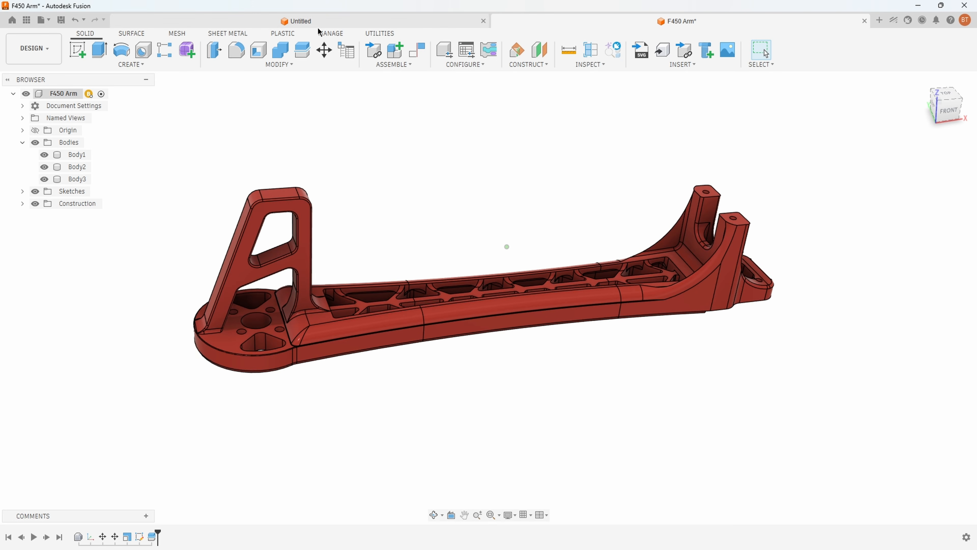
# Send the whole F450 Arm component to OrcaSlicer as 3MF for 3D printing, list its objects, and clear the selection.
pyautogui.click(379, 34)
pyautogui.click(77, 59)
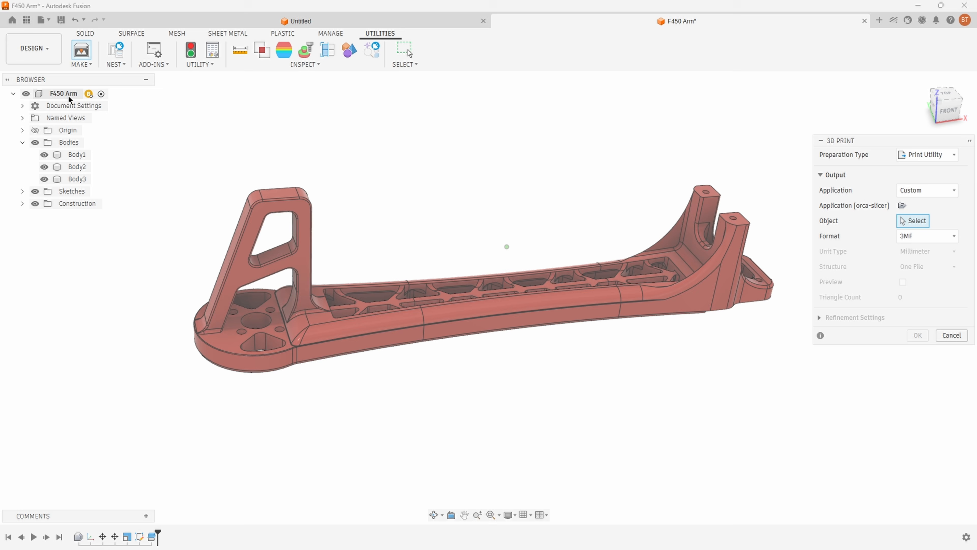
pyautogui.click(61, 94)
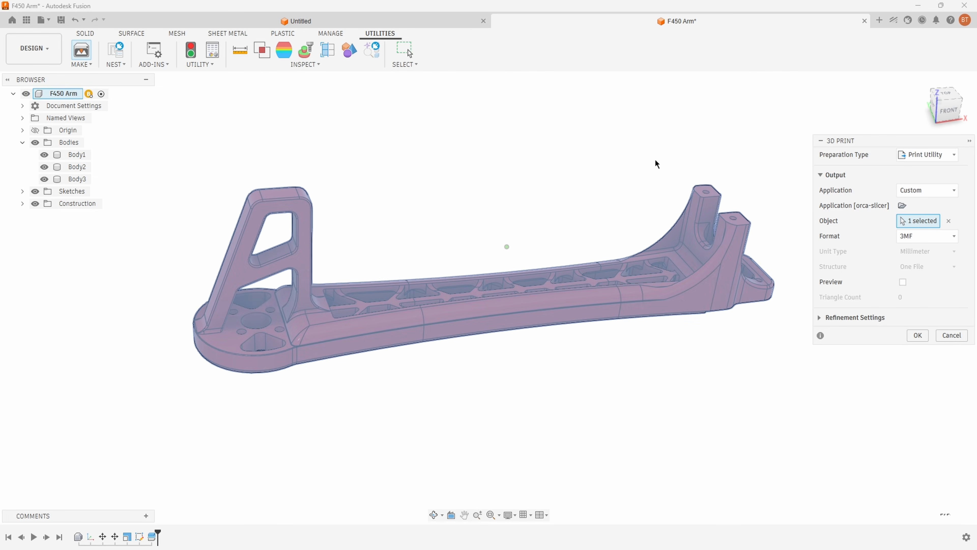
pyautogui.click(917, 335)
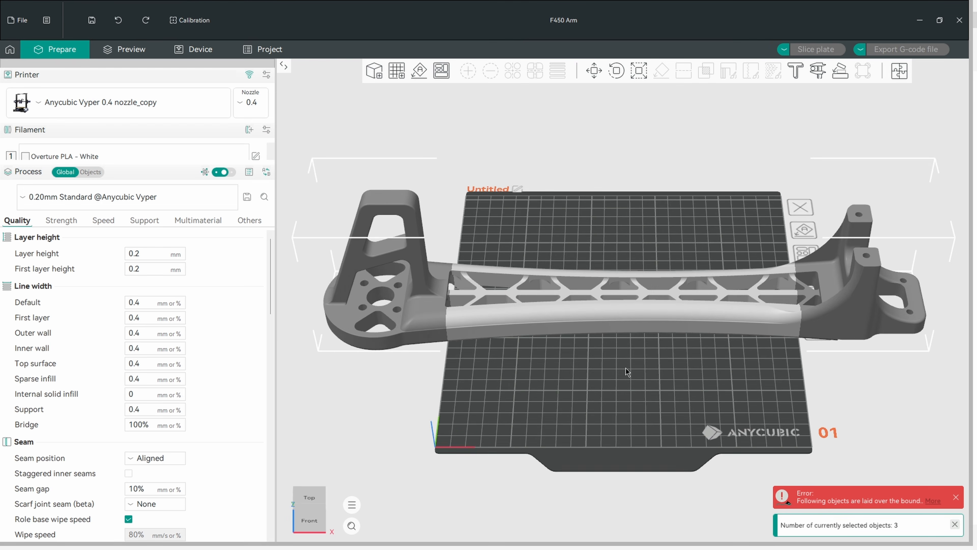
pyautogui.scroll(-1, 626, 367)
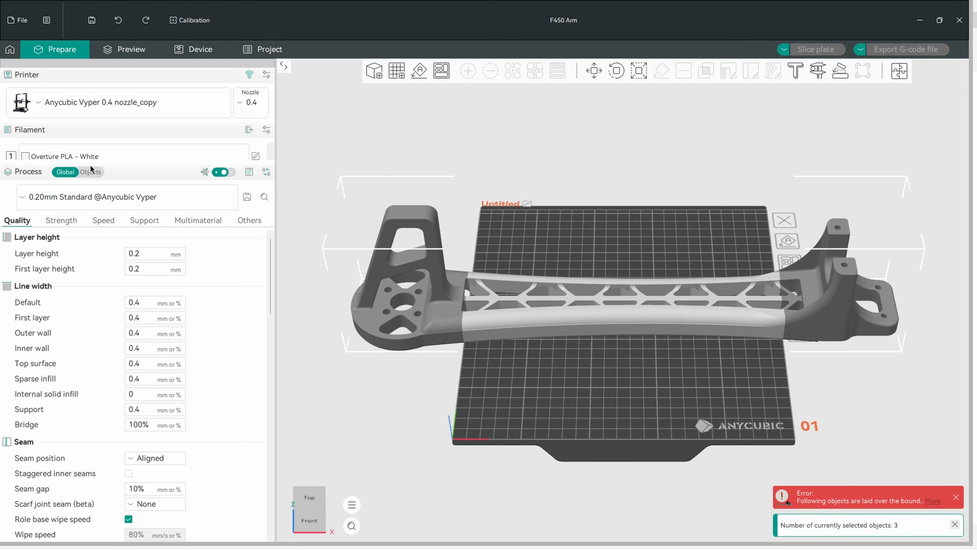
pyautogui.click(94, 173)
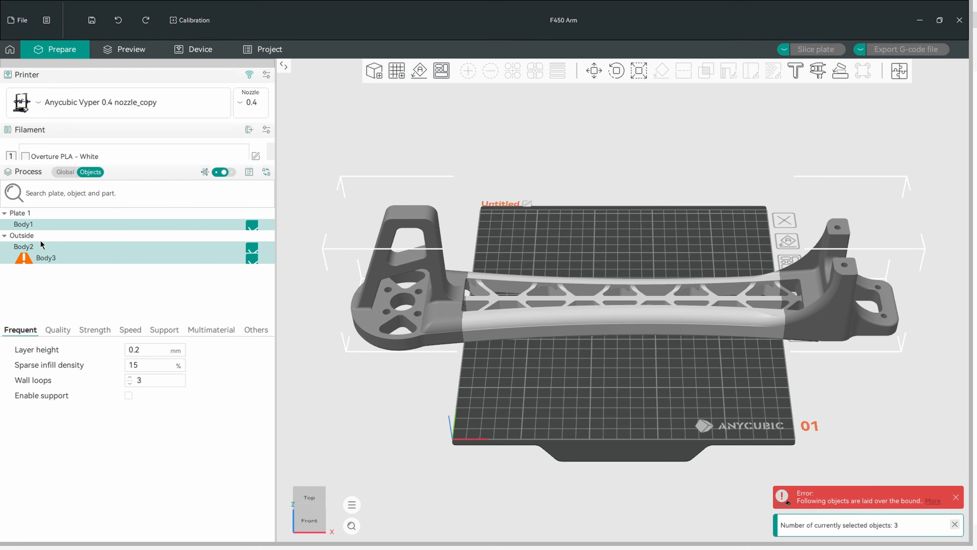
pyautogui.click(75, 276)
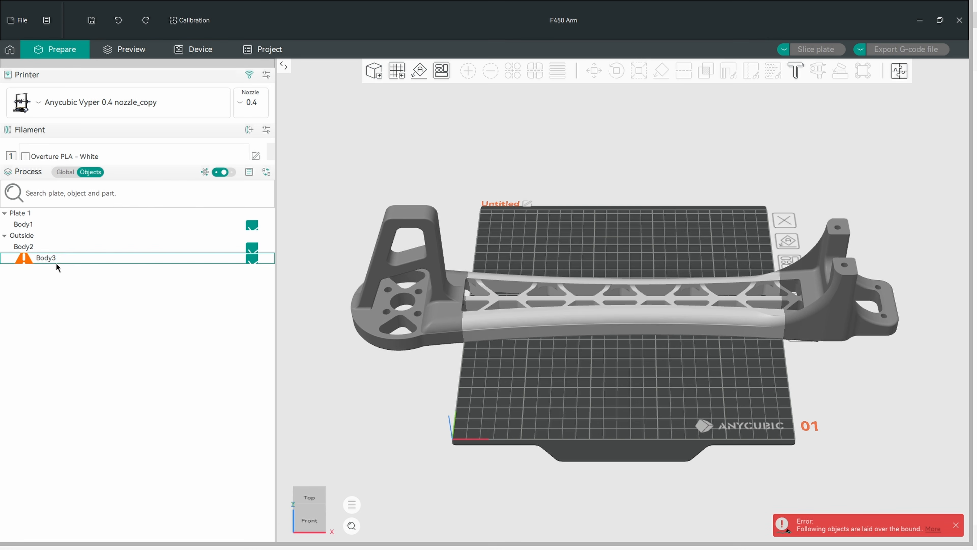
# Repair the mesh of Body3 and automatically arrange all three bodies on the build plate.
pyautogui.click(46, 259)
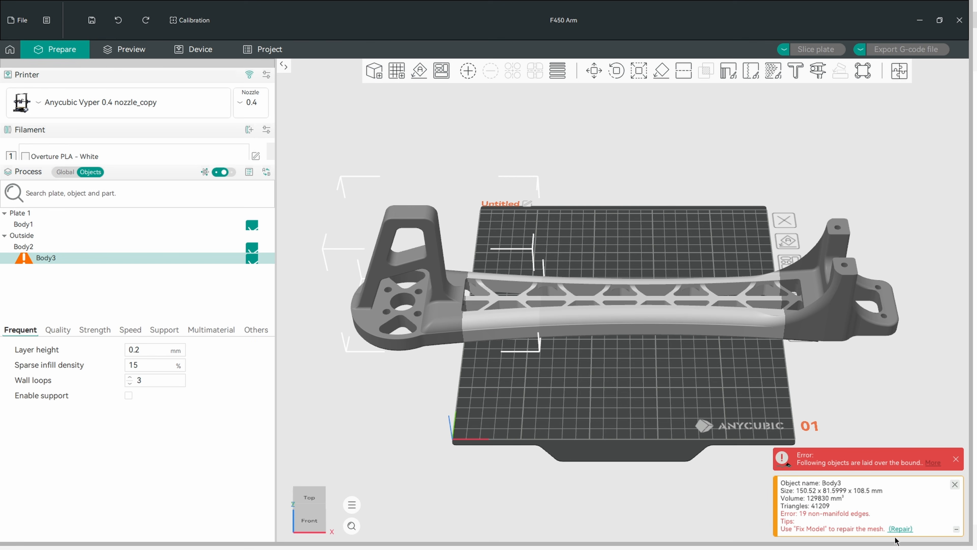
pyautogui.click(900, 529)
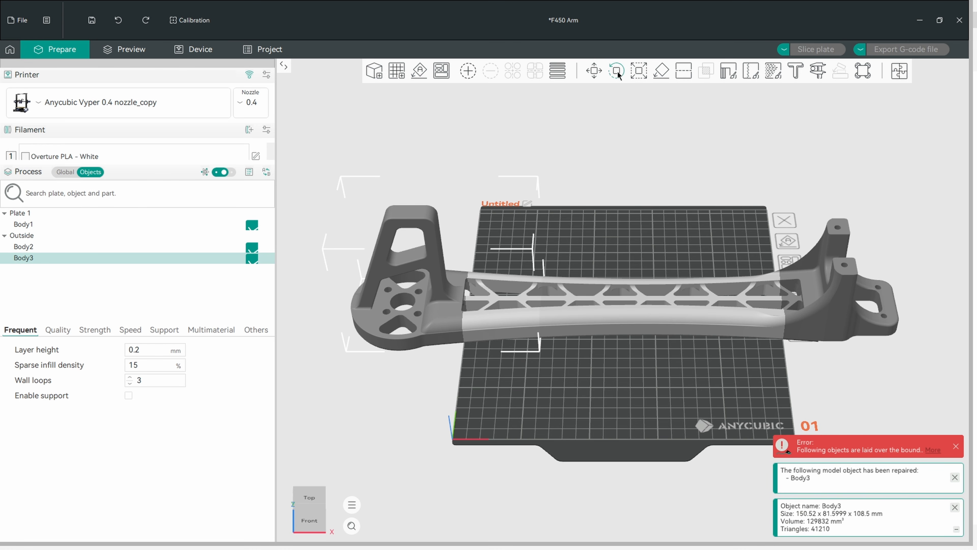
pyautogui.rightClick(442, 76)
pyautogui.click(446, 180)
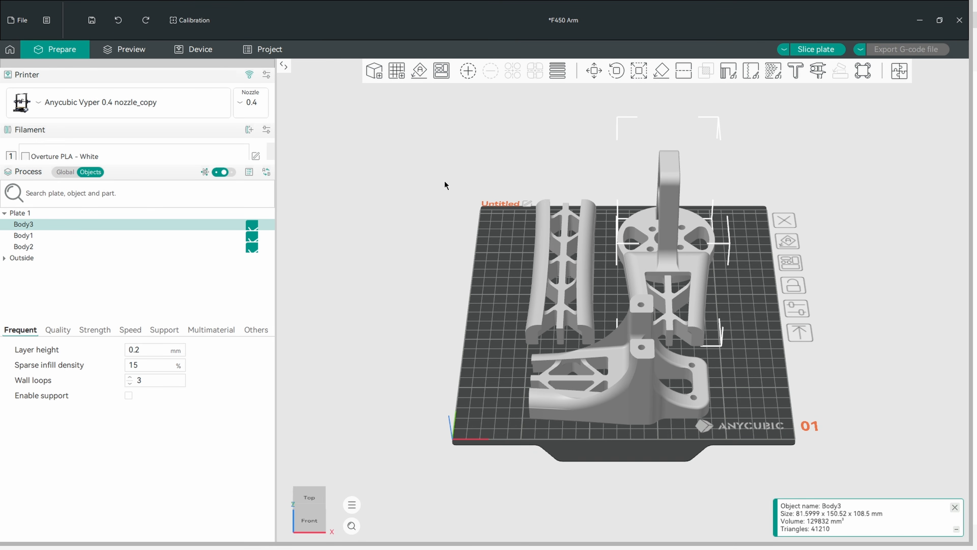
pyautogui.moveTo(841, 368)
pyautogui.mouseDown()
pyautogui.moveTo(858, 400)
pyautogui.moveTo(875, 379)
pyautogui.moveTo(853, 385)
pyautogui.moveTo(846, 401)
pyautogui.moveTo(824, 366)
pyautogui.moveTo(806, 371)
pyautogui.moveTo(861, 369)
pyautogui.moveTo(866, 392)
pyautogui.moveTo(855, 370)
pyautogui.mouseUp()
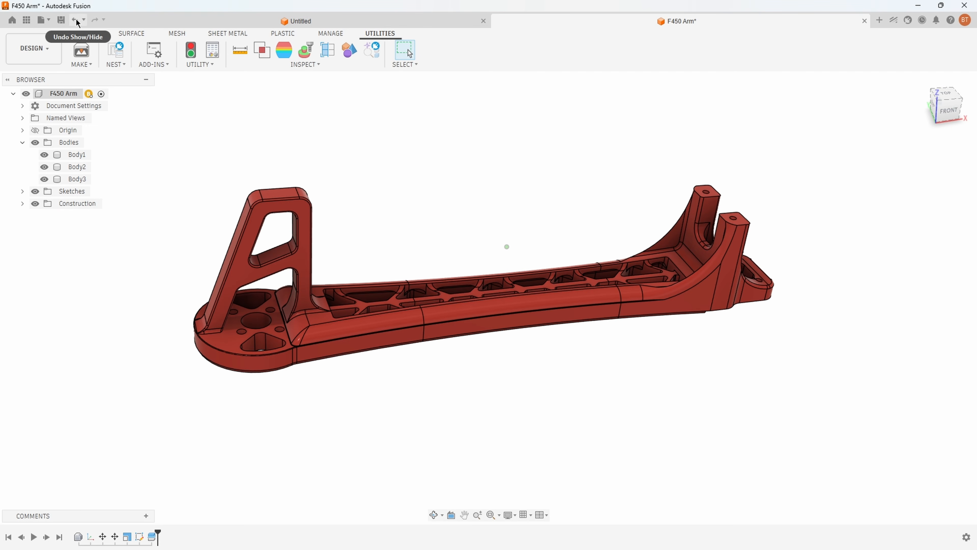
# Switch to Fusion, undo the body split, the rectangle and its sketch, and list the arm's bodies.
pyautogui.click(76, 20)
pyautogui.click(77, 22)
pyautogui.click(77, 22)
pyautogui.click(77, 22)
pyautogui.click(76, 22)
pyautogui.click(77, 22)
pyautogui.click(77, 22)
pyautogui.click(77, 22)
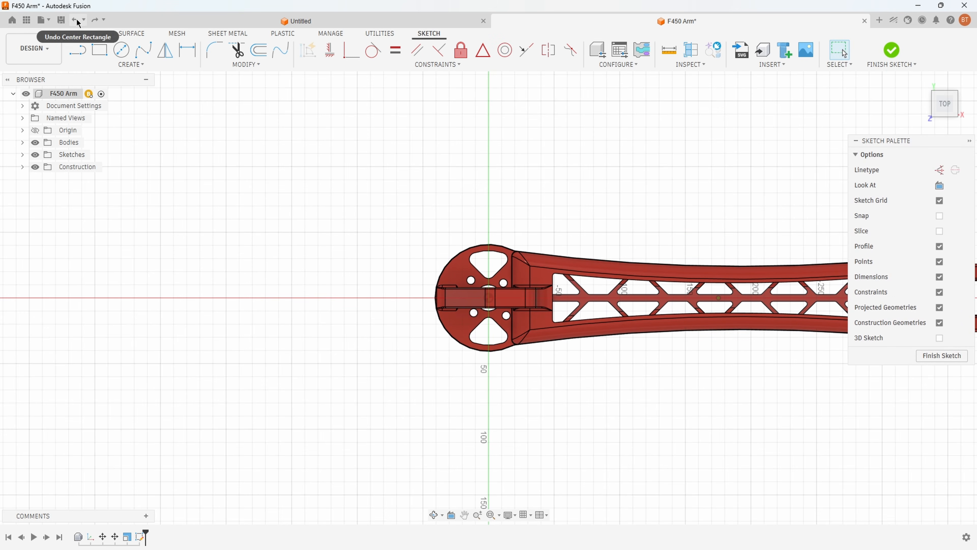
pyautogui.moveTo(627, 159); pyautogui.dragTo(383, 140, button='middle')
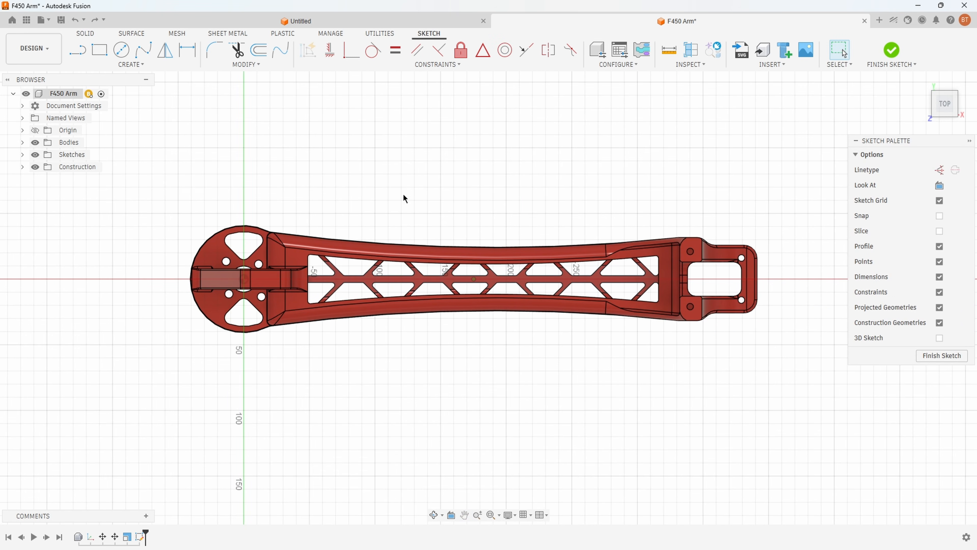
pyautogui.click(76, 20)
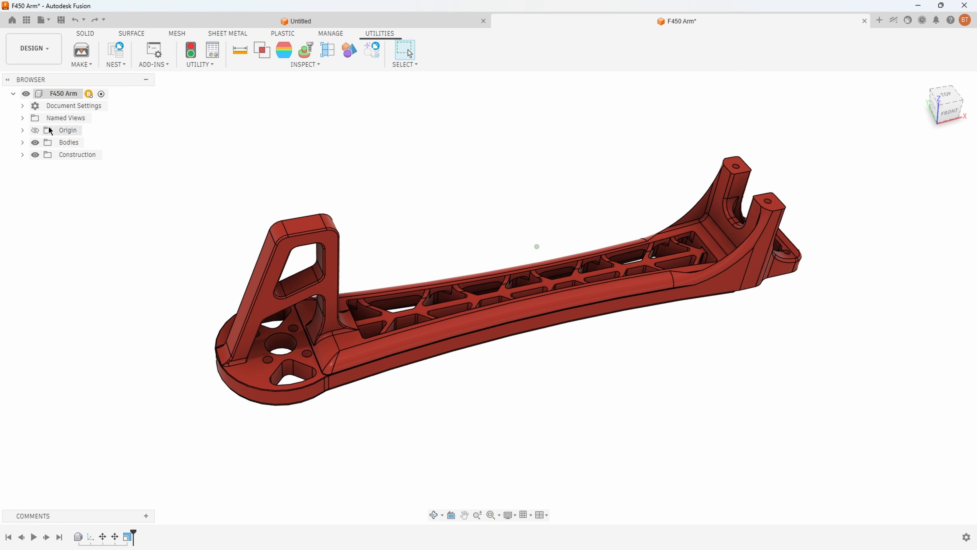
pyautogui.click(23, 142)
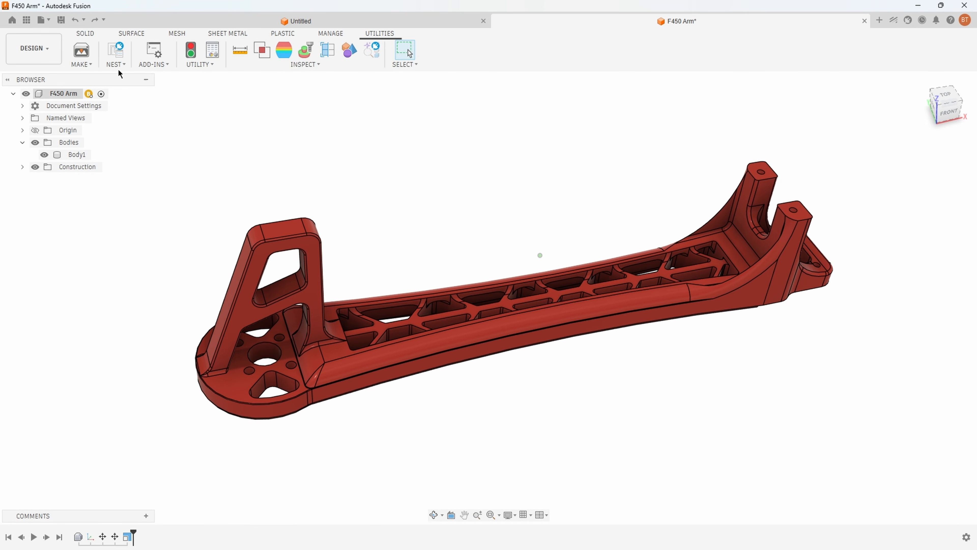
# Start a new sketch on the flat upper face of the arm's central lattice rib.
pyautogui.click(84, 34)
pyautogui.click(80, 53)
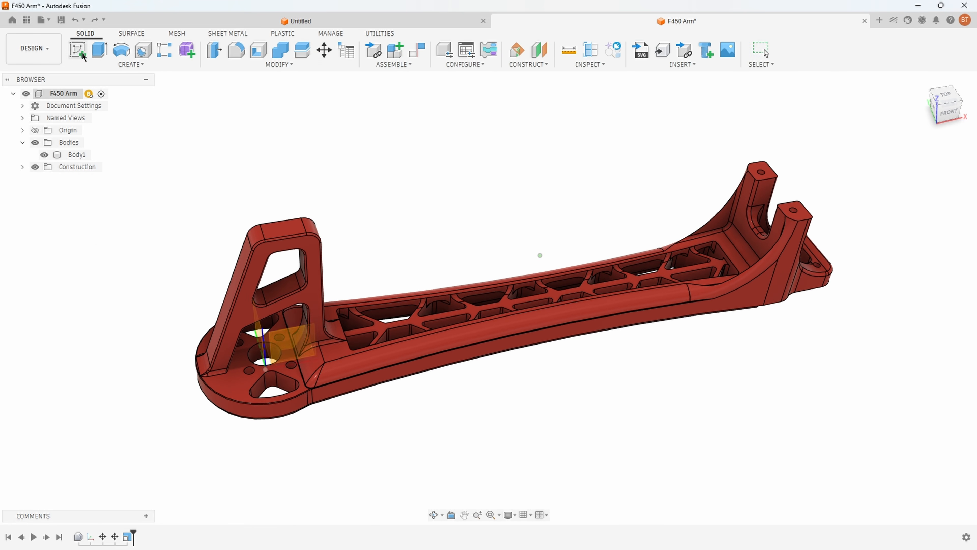
pyautogui.keyDown('shift'); pyautogui.moveTo(493, 150); pyautogui.dragTo(515, 211, button='middle'); pyautogui.keyUp('shift')
pyautogui.scroll(6, 561, 256)
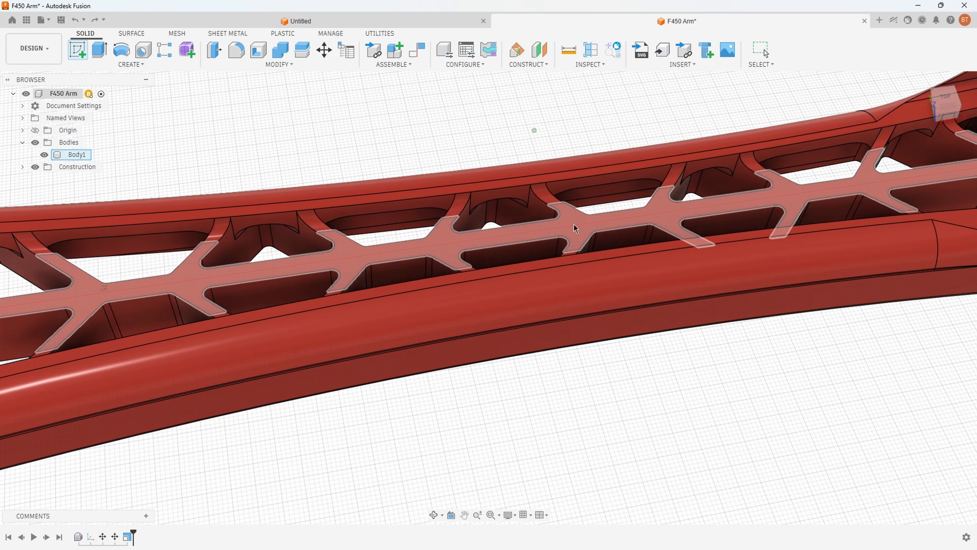
pyautogui.click(570, 228)
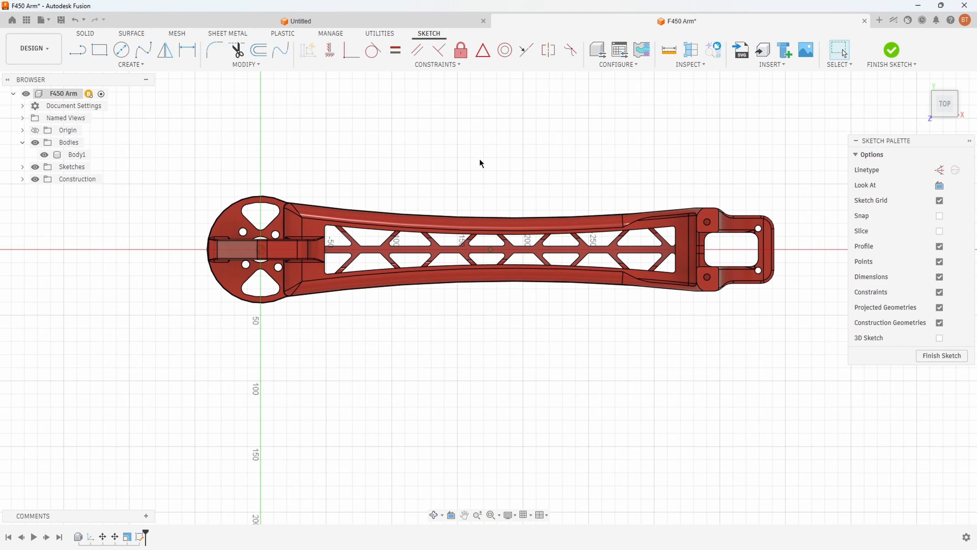
# Project the central lattice rib's face into the sketch.
pyautogui.scroll(2, 489, 160)
pyautogui.press('p')
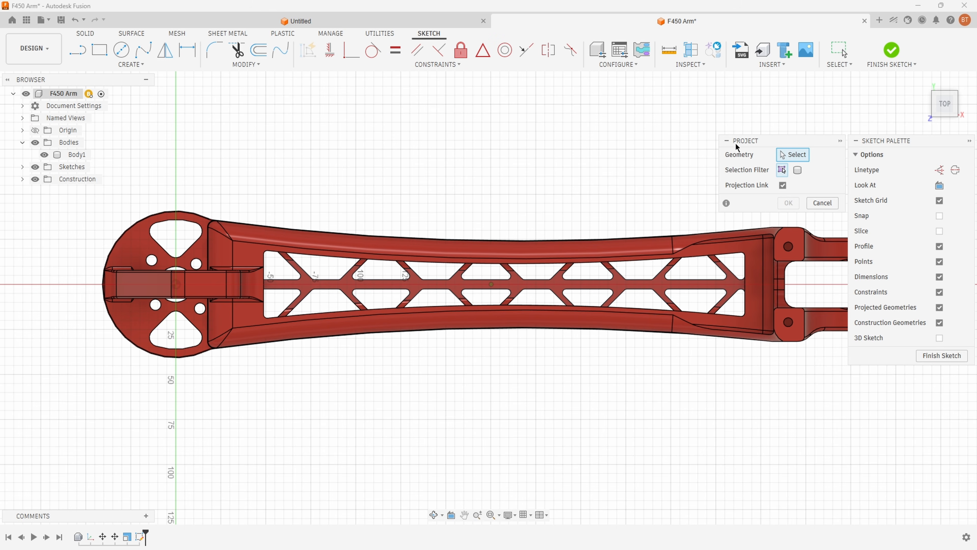
pyautogui.click(557, 284)
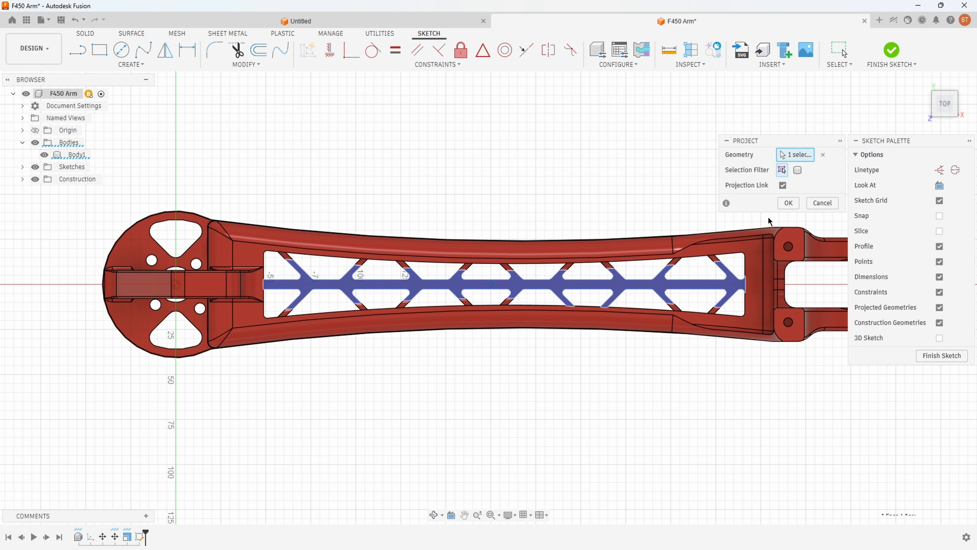
pyautogui.click(778, 206)
pyautogui.scroll(2, 496, 192)
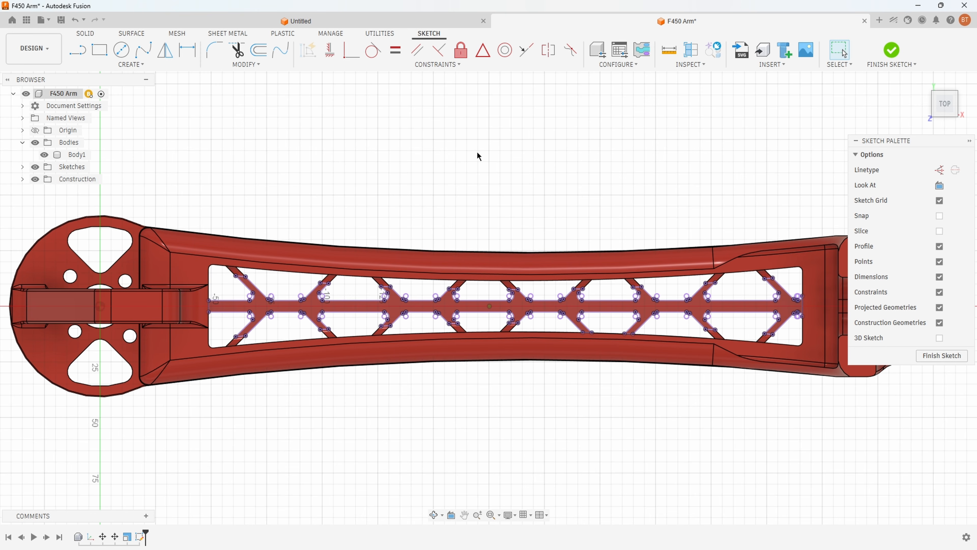
# Draw two short construction lines across the central rib, one toward each end of the lattice.
pyautogui.click(77, 49)
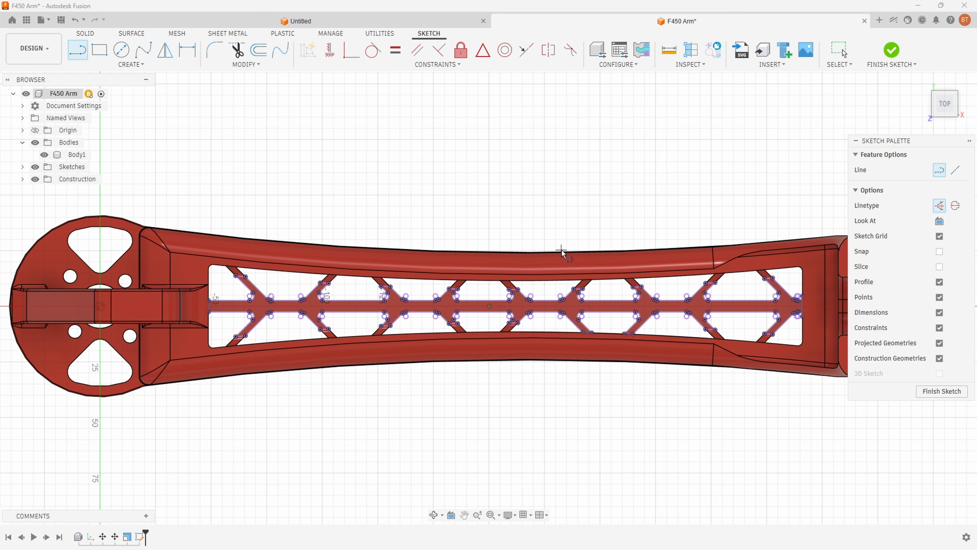
pyautogui.scroll(2, 561, 250)
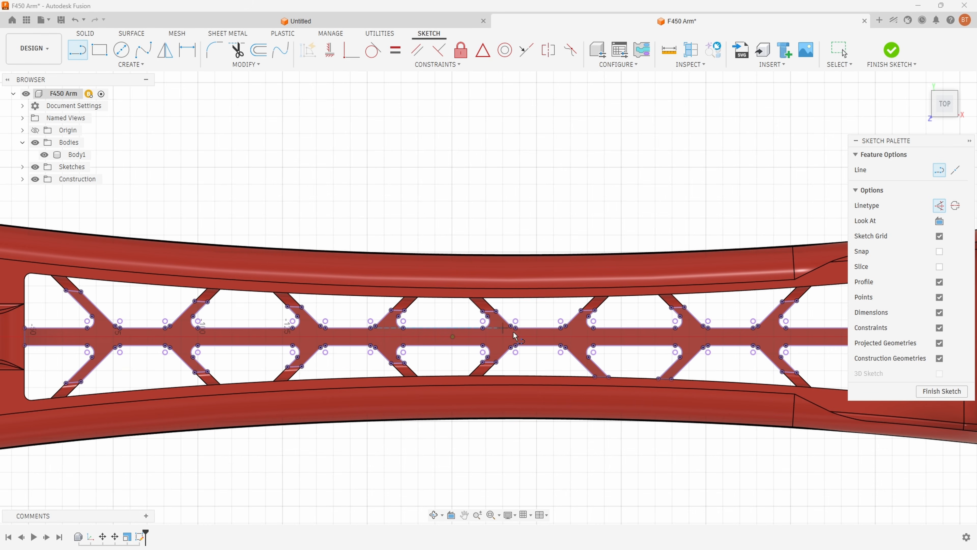
pyautogui.click(199, 328)
pyautogui.doubleClick(199, 345)
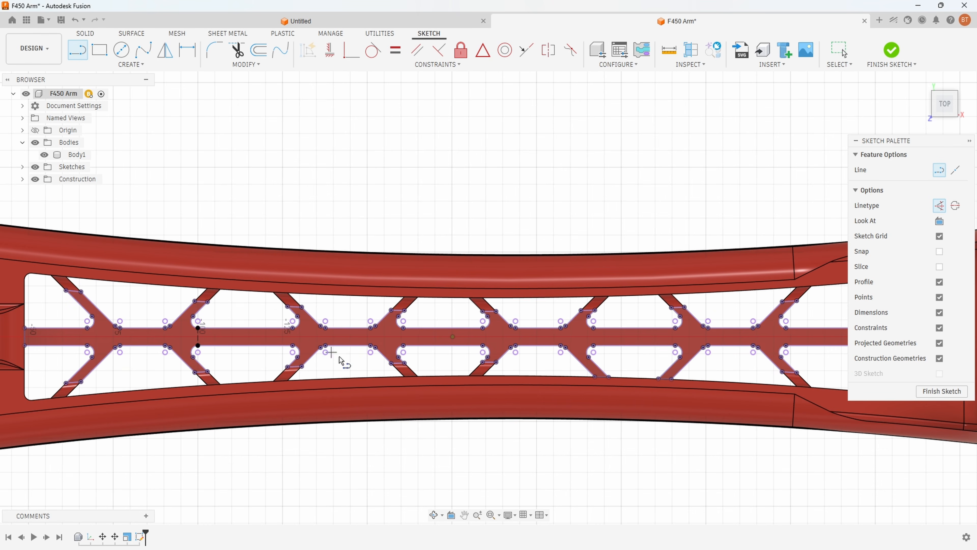
pyautogui.click(786, 328)
pyautogui.doubleClick(786, 345)
pyautogui.scroll(3, 331, 370)
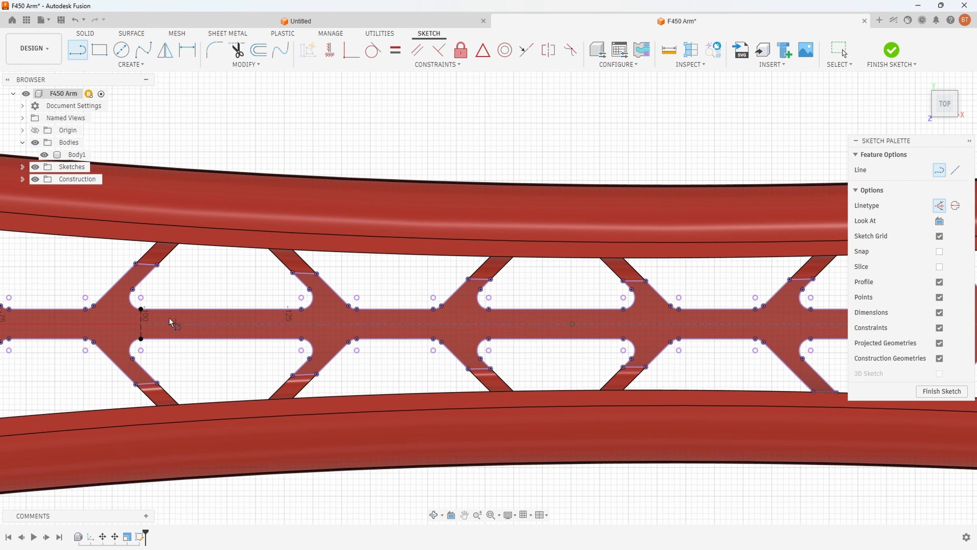
# Connect the midpoints of the two short cross lines with a construction centreline along the rib.
pyautogui.scroll(-4, 135, 312)
pyautogui.scroll(3, 765, 287)
pyautogui.scroll(1, 788, 289)
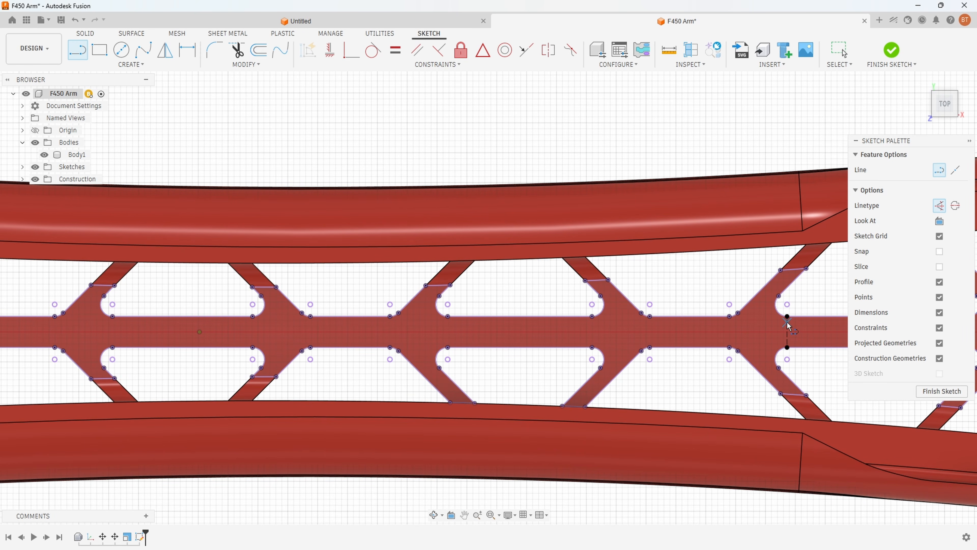
pyautogui.click(787, 333)
pyautogui.scroll(-3, 501, 327)
pyautogui.scroll(2, 385, 308)
pyautogui.scroll(8, 188, 304)
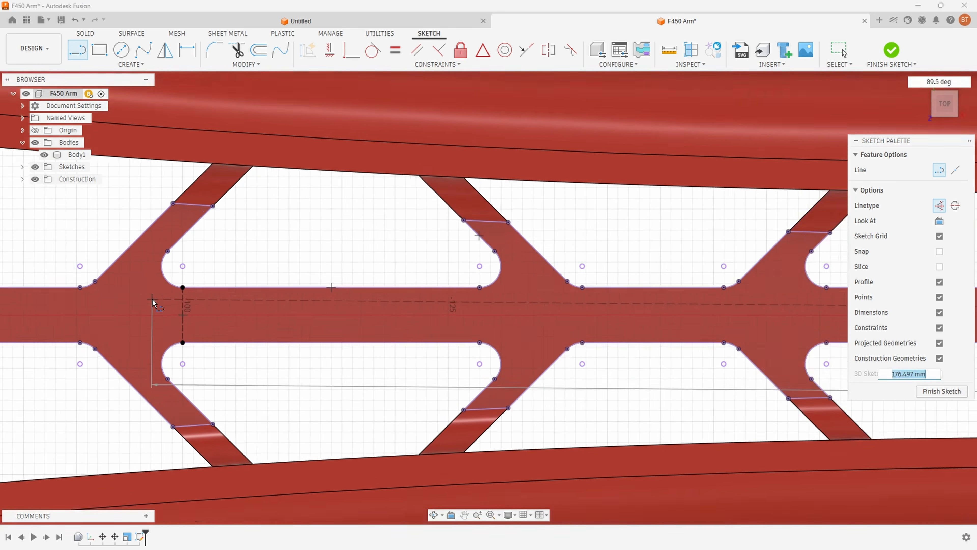
pyautogui.click(185, 319)
pyautogui.scroll(-7, 360, 419)
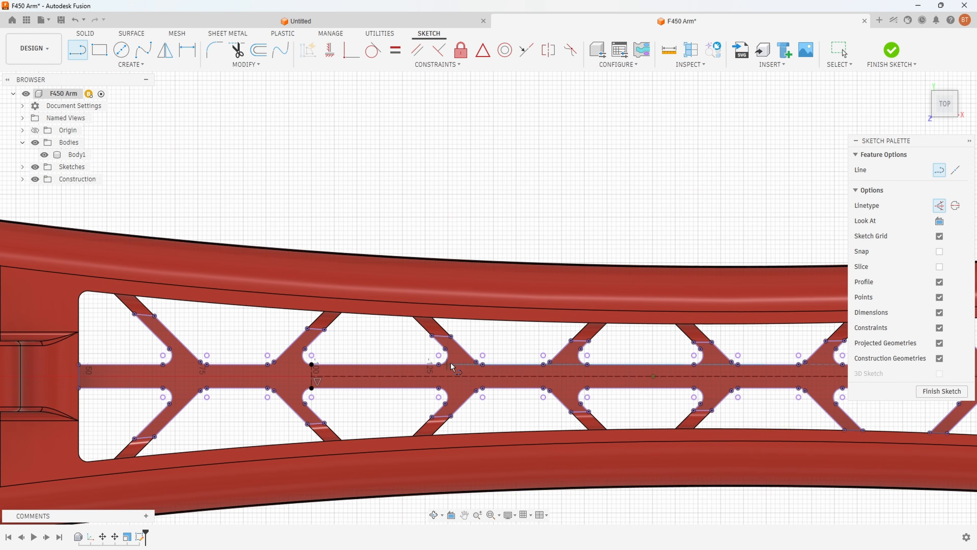
# Draw a solid vertical line from above the arm's upper edge down to the construction centreline, near the middle of the arm.
pyautogui.scroll(-1, 554, 221)
pyautogui.moveTo(454, 269); pyautogui.dragTo(368, 222, button='middle')
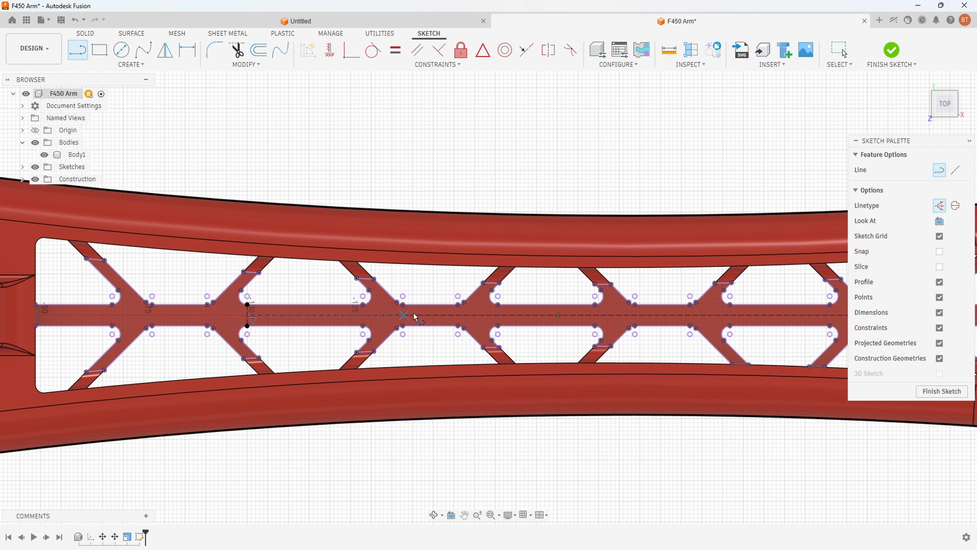
pyautogui.moveTo(633, 181); pyautogui.dragTo(540, 173, button='middle')
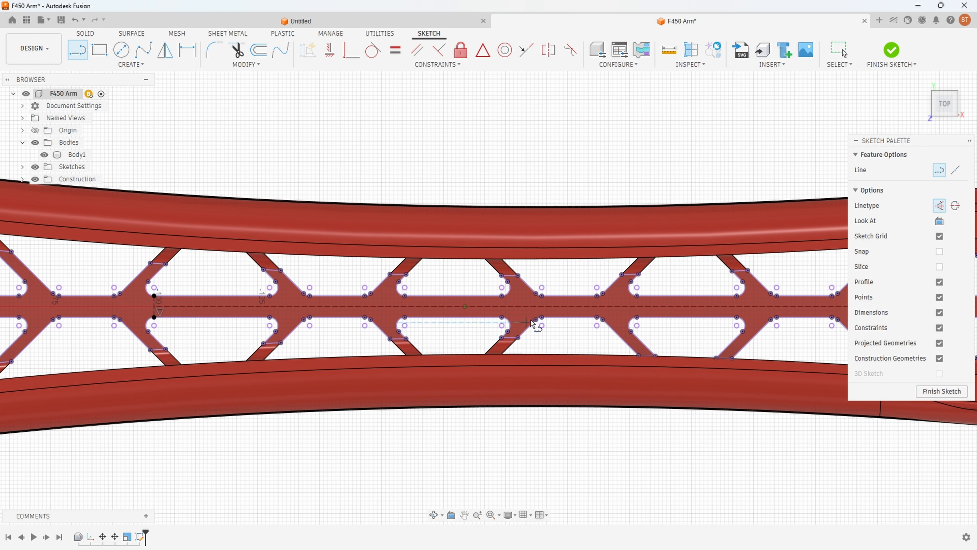
pyautogui.scroll(-3, 409, 279)
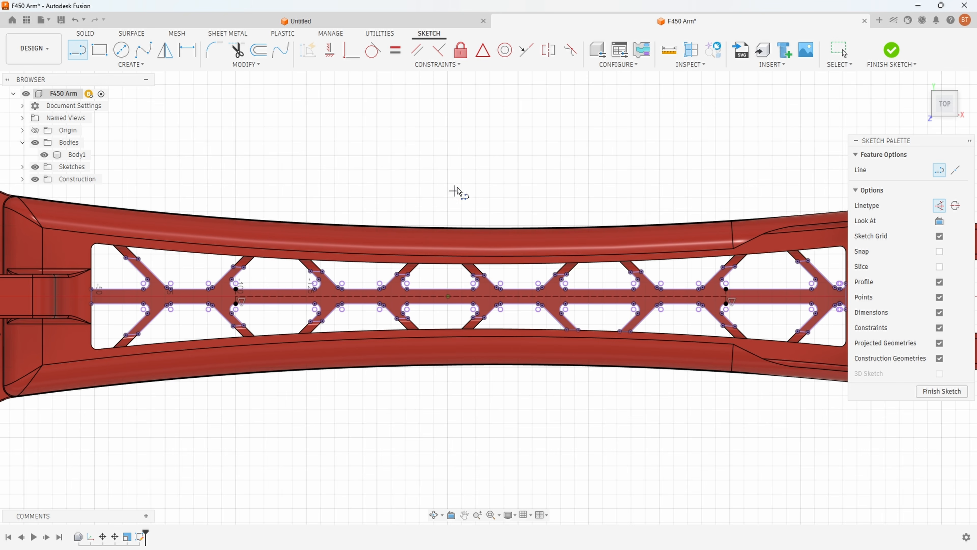
pyautogui.moveTo(487, 171); pyautogui.dragTo(438, 171, button='middle')
pyautogui.press('l')
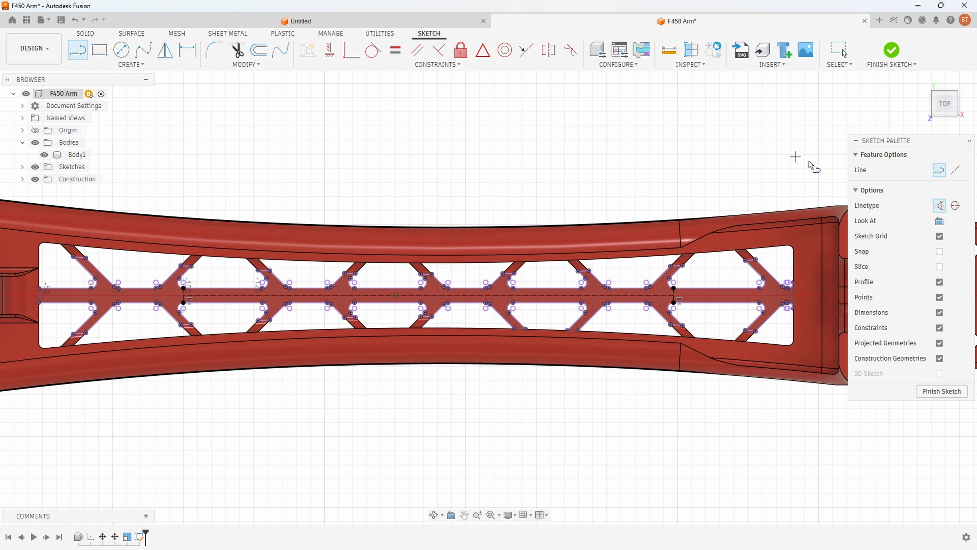
pyautogui.scroll(2, 310, 179)
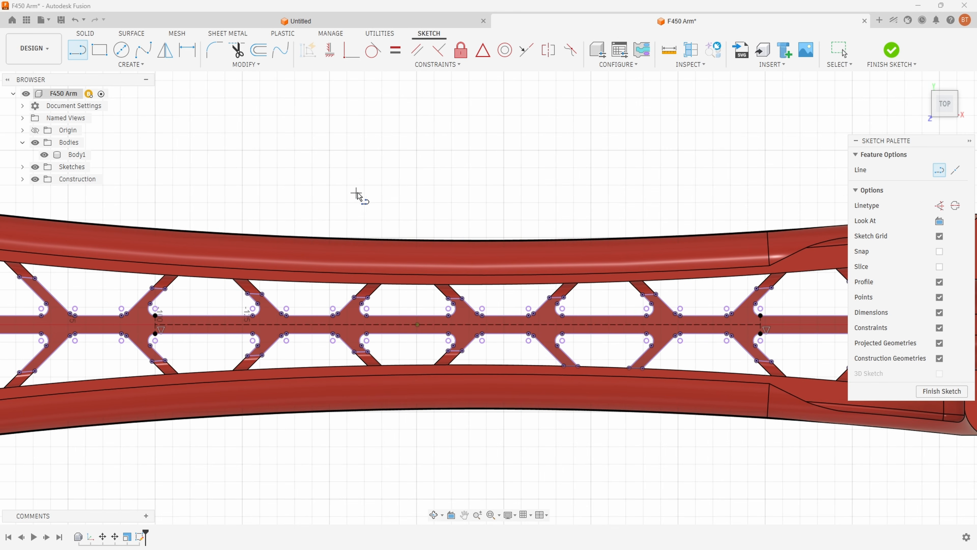
pyautogui.scroll(1, 408, 231)
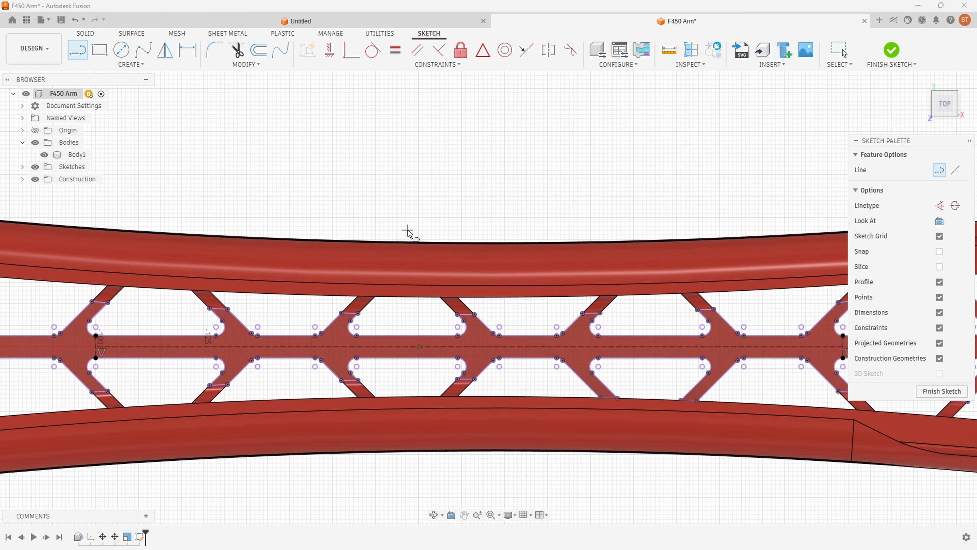
pyautogui.click(401, 197)
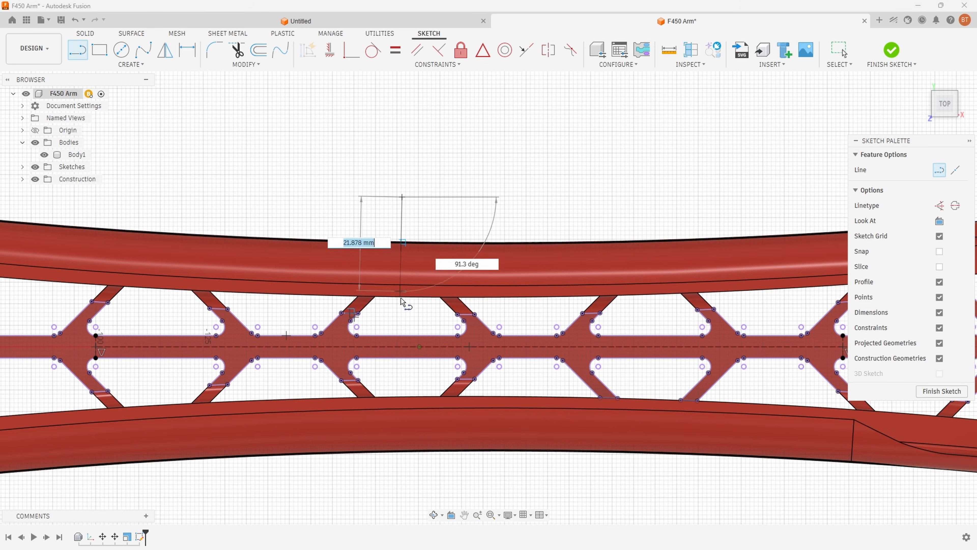
pyautogui.doubleClick(402, 347)
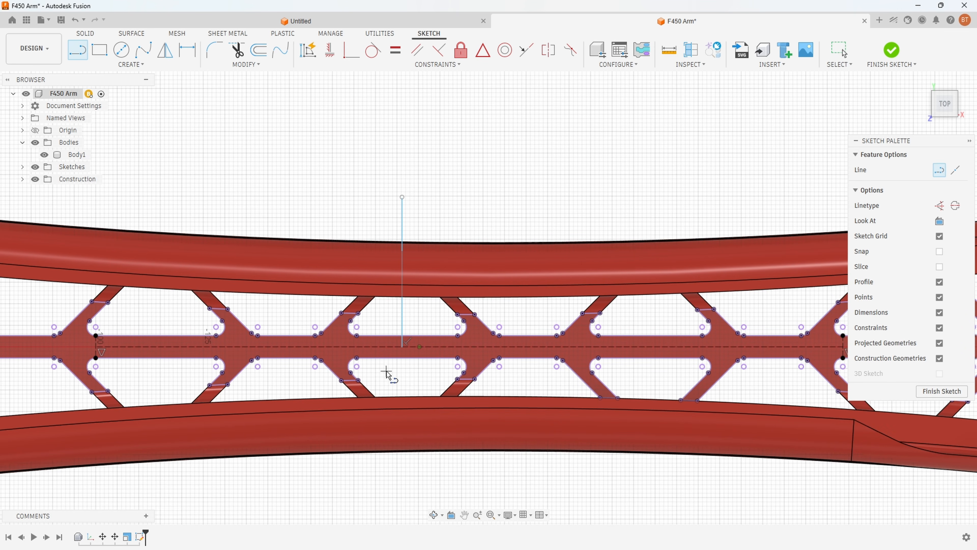
# Continue the split line along the centreline toward the mounting end, and finish it with a perpendicular segment about 36 mm long past the arm's lower edge.
pyautogui.click(402, 347)
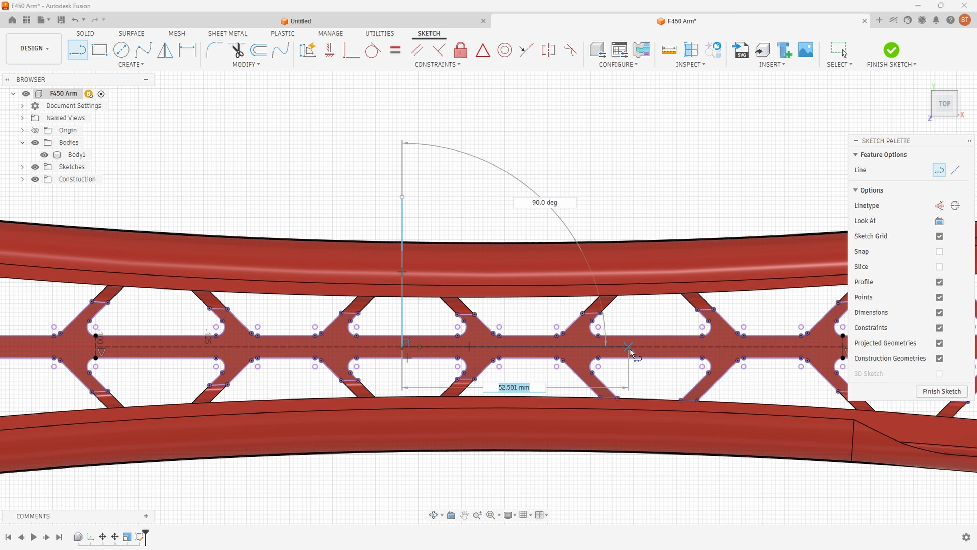
pyautogui.doubleClick(640, 347)
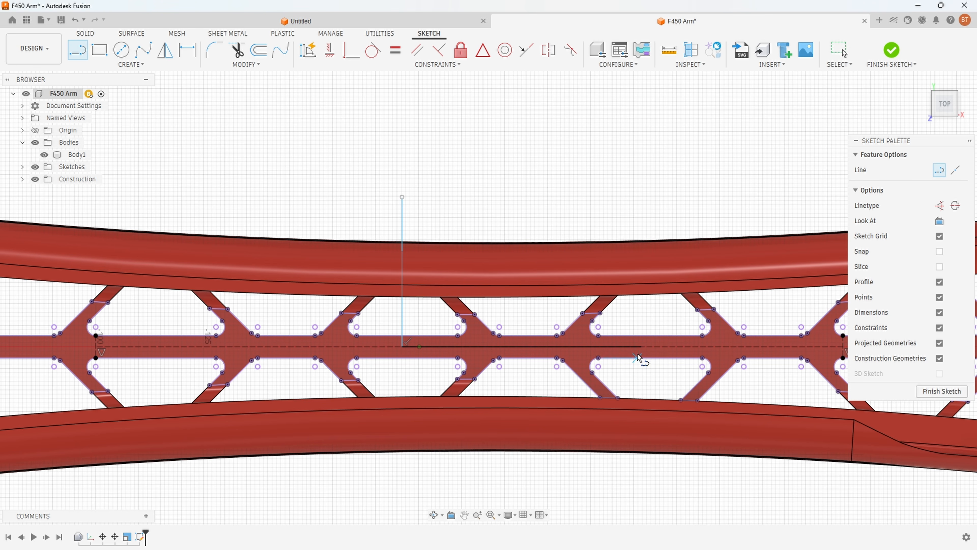
pyautogui.click(639, 347)
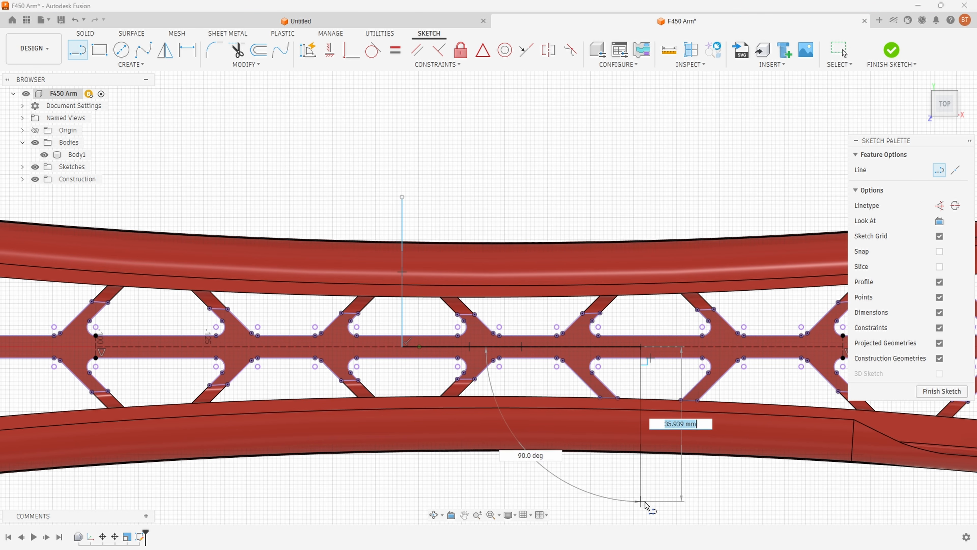
pyautogui.click(641, 501)
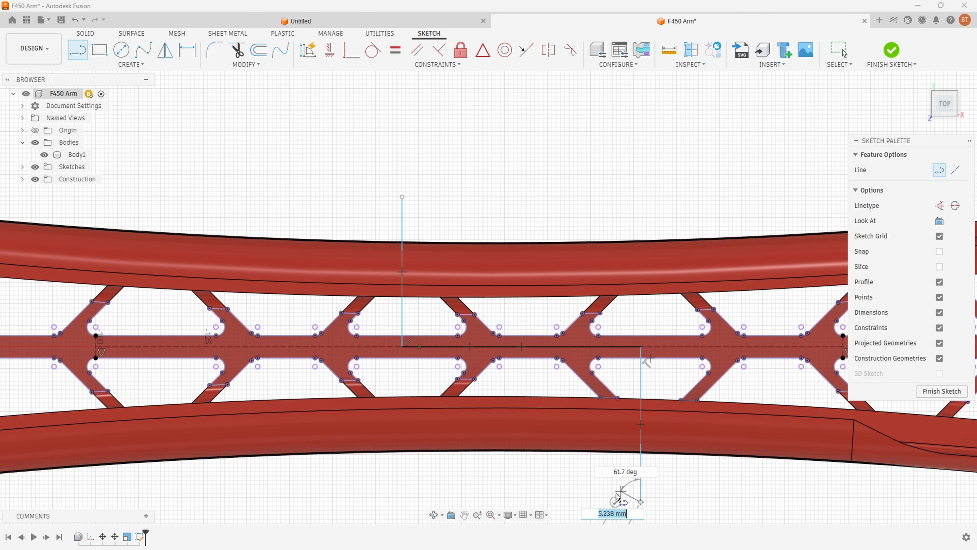
pyautogui.press('Escape')
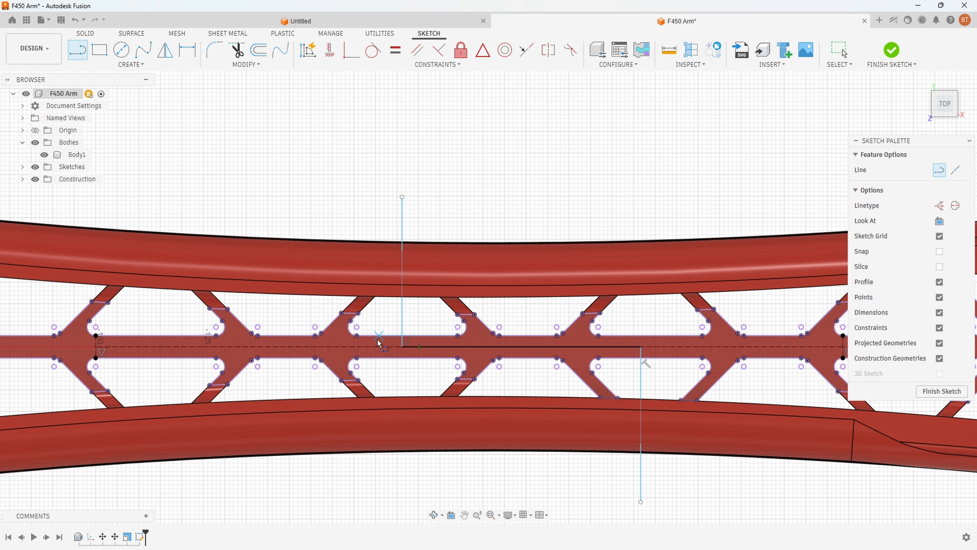
# Align the stepped line's first corner vertically with the midpoint of the rib's upper projected edge using a Horizontal/Vertical constraint.
pyautogui.click(329, 50)
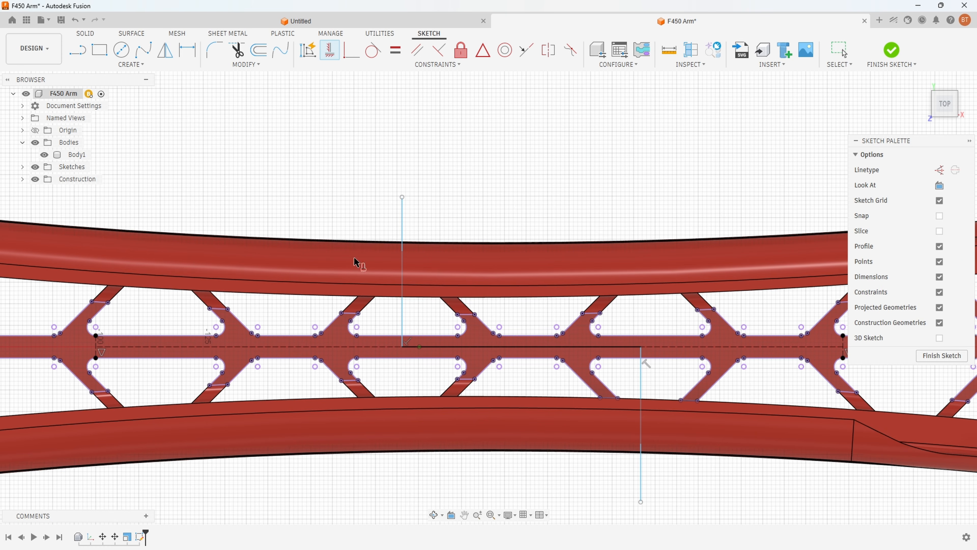
pyautogui.scroll(2, 375, 360)
pyautogui.scroll(1, 378, 359)
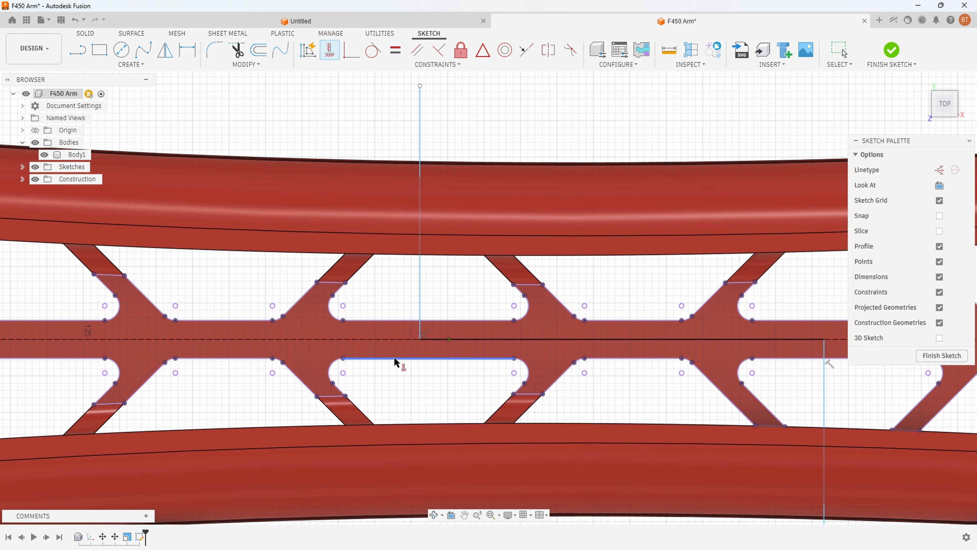
pyautogui.click(420, 339)
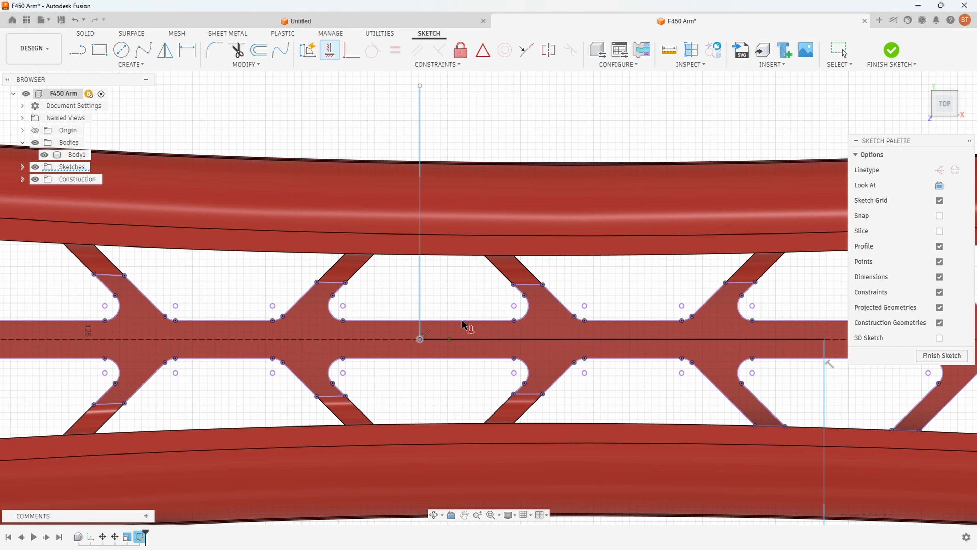
pyautogui.click(427, 323)
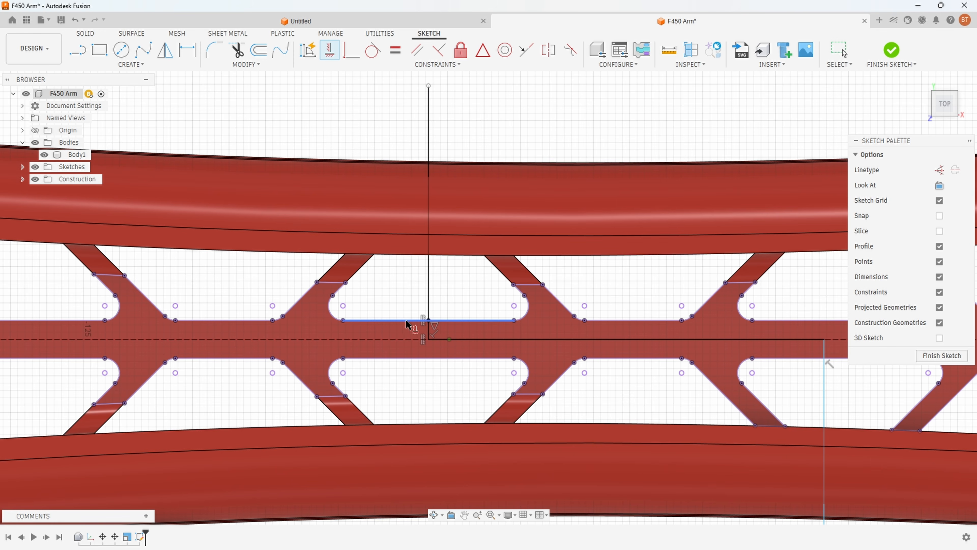
# Align the stepped line's second corner vertically with the midpoint of the upper rib edge above it, and finish the sketch.
pyautogui.scroll(-2, 452, 289)
pyautogui.scroll(-1, 553, 295)
pyautogui.moveTo(571, 274); pyautogui.dragTo(414, 244, button='middle')
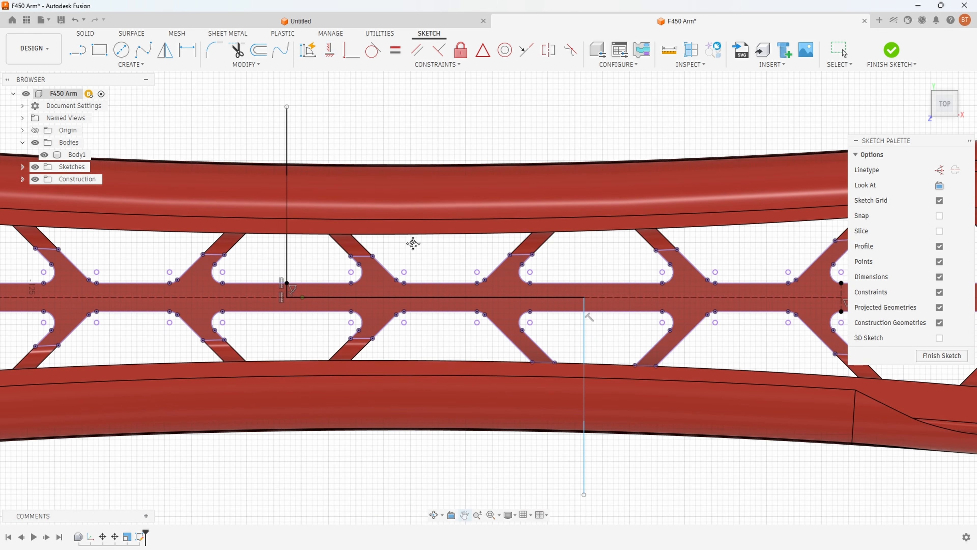
pyautogui.scroll(5, 597, 315)
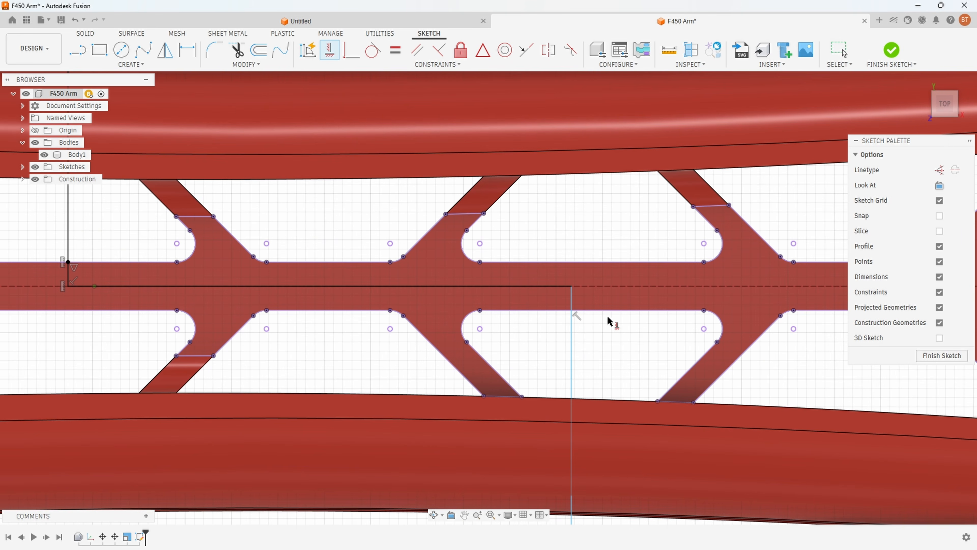
pyautogui.click(572, 289)
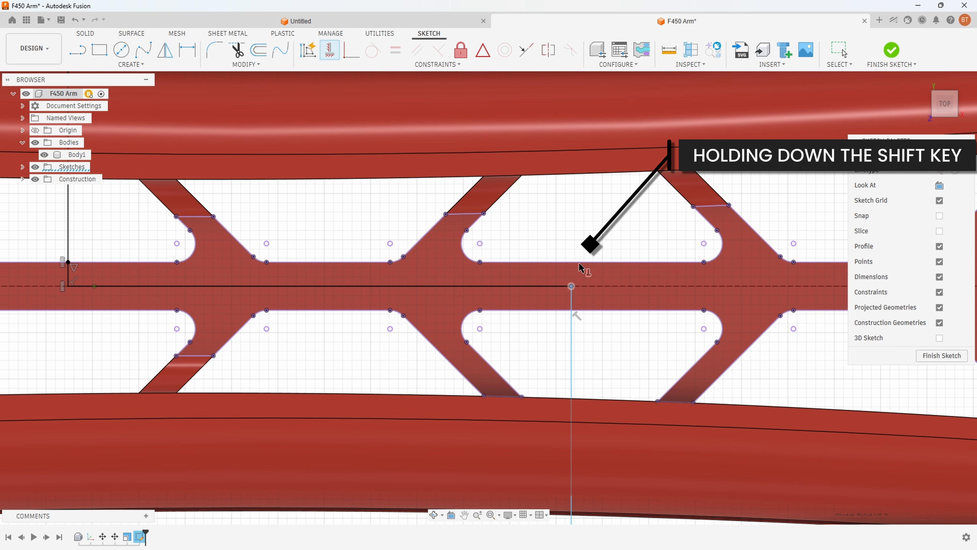
pyautogui.keyDown('shift'); pyautogui.click(589, 263); pyautogui.keyUp('shift')
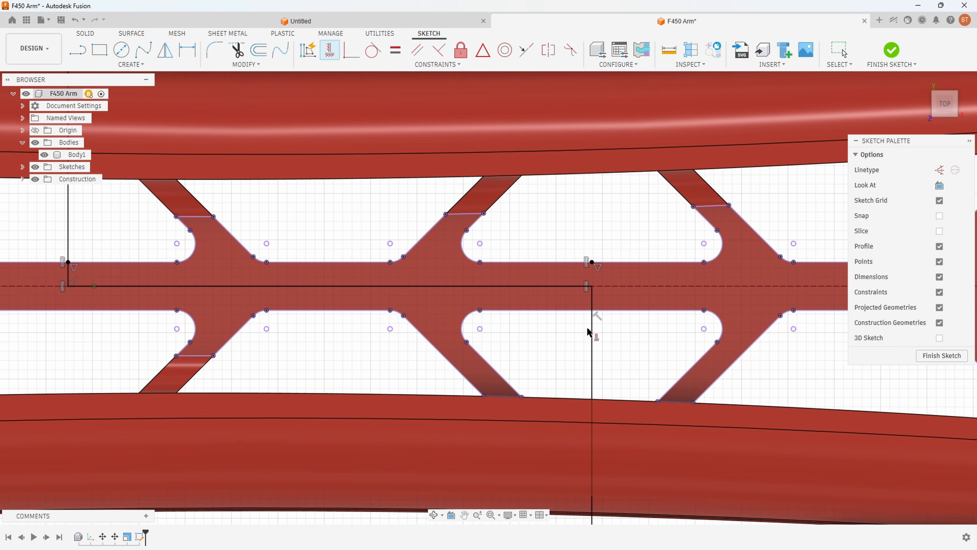
pyautogui.scroll(-3, 610, 365)
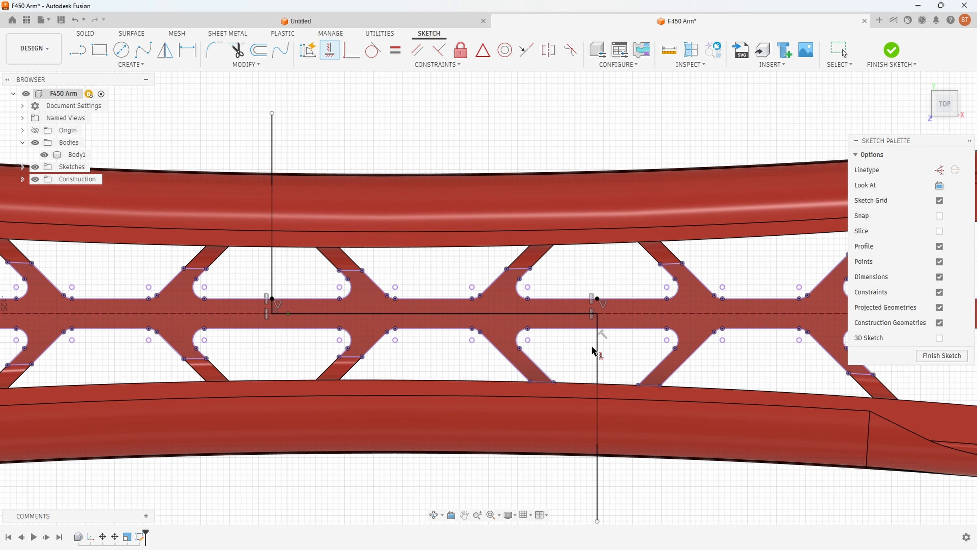
pyautogui.scroll(-1, 597, 349)
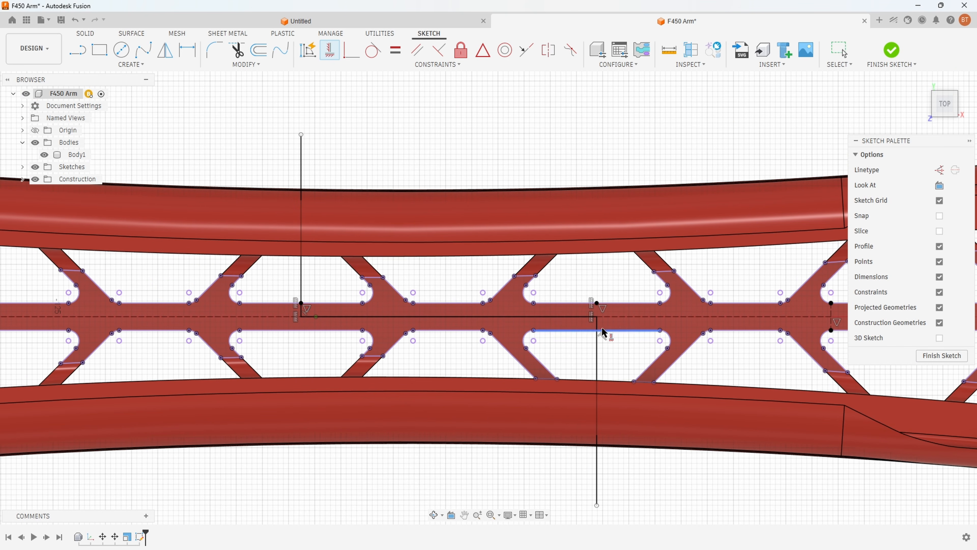
pyautogui.click(932, 358)
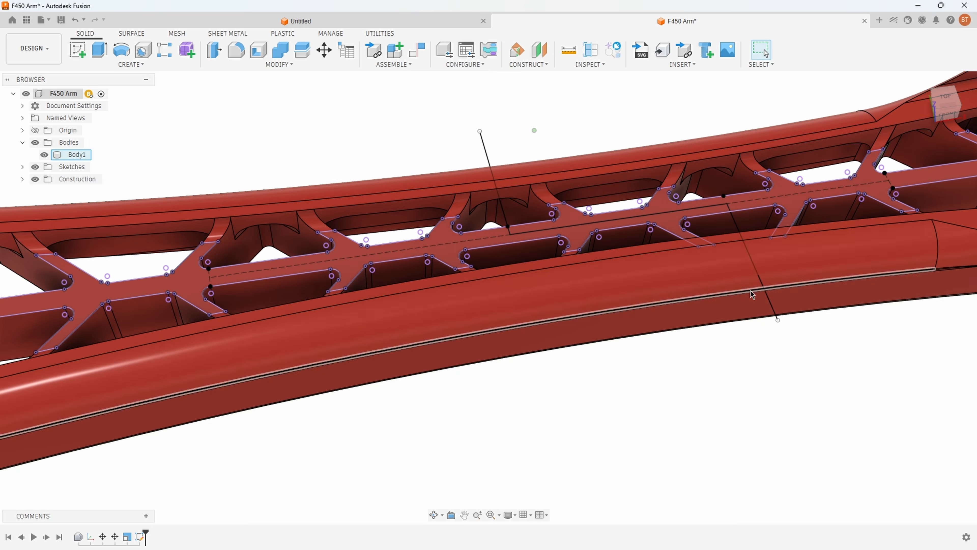
# Split the arm body with Split Body, using the stepped sketch line as the splitting tool.
pyautogui.scroll(-2, 731, 378)
pyautogui.keyDown('shift'); pyautogui.moveTo(731, 378); pyautogui.dragTo(726, 400, button='middle'); pyautogui.keyUp('shift')
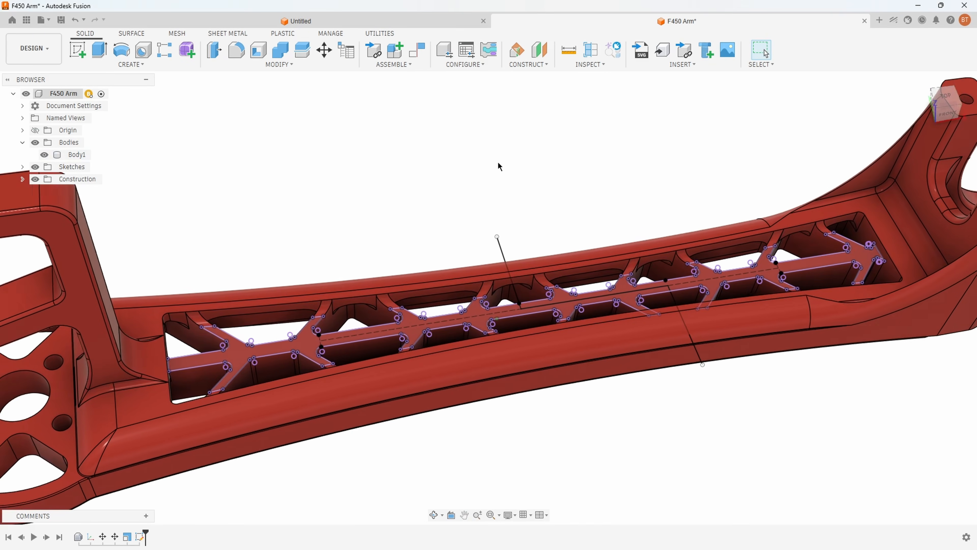
pyautogui.click(293, 66)
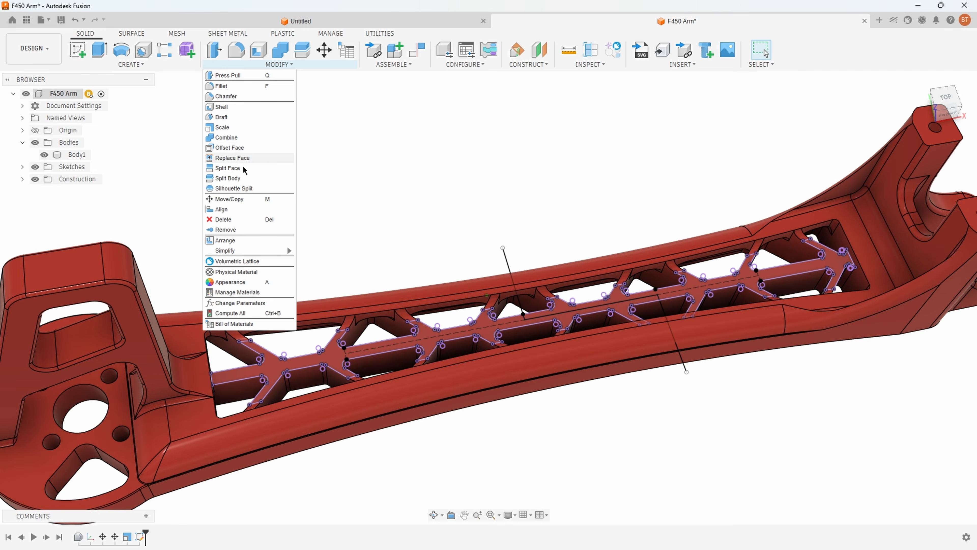
pyautogui.click(231, 178)
pyautogui.click(808, 232)
pyautogui.click(943, 171)
pyautogui.scroll(2, 614, 189)
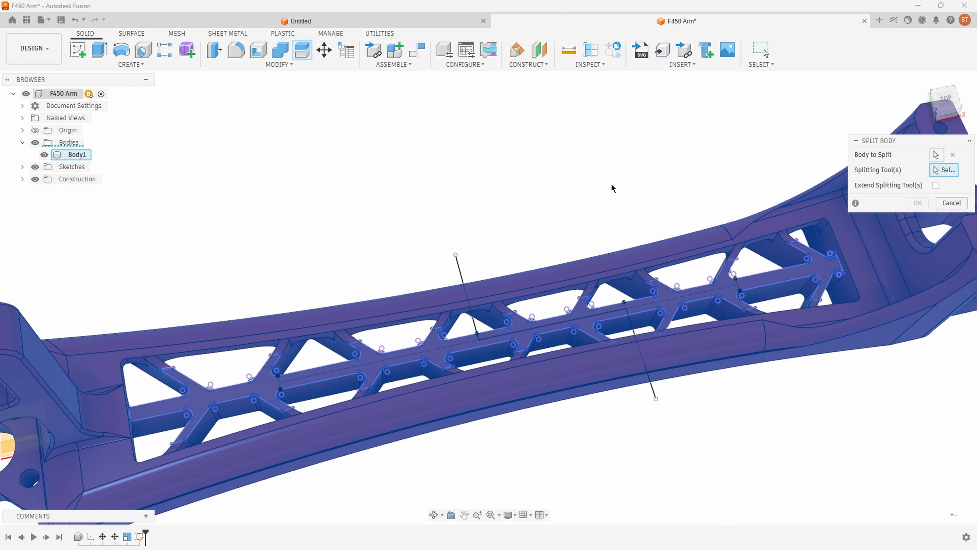
pyautogui.click(460, 265)
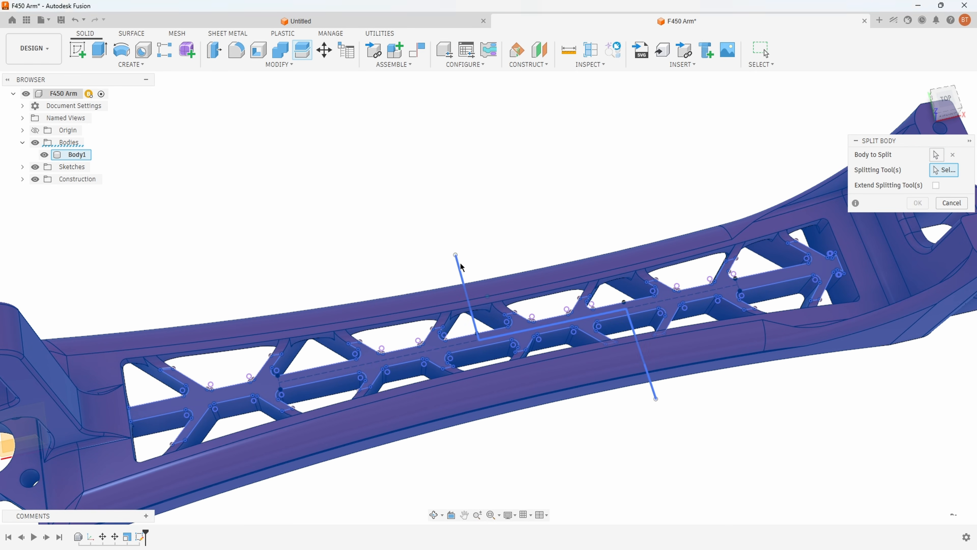
pyautogui.moveTo(524, 226)
pyautogui.keyDown('shift'); pyautogui.mouseDown(button='middle')
pyautogui.moveTo(633, 147)
pyautogui.moveTo(420, 180)
pyautogui.moveTo(431, 231)
pyautogui.mouseUp(button='middle'); pyautogui.keyUp('shift')
pyautogui.keyDown('shift'); pyautogui.moveTo(445, 269); pyautogui.dragTo(897, 207, button='middle'); pyautogui.keyUp('shift')
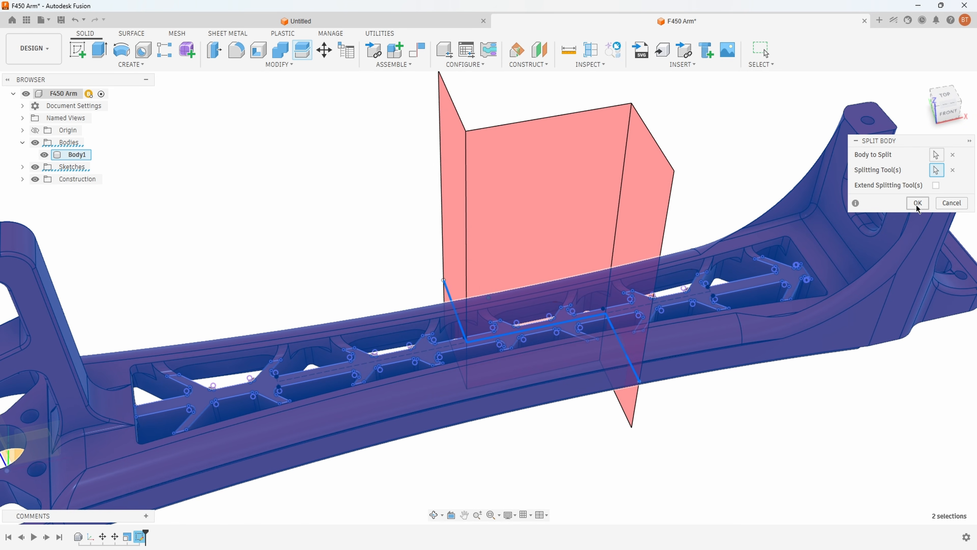
pyautogui.click(918, 204)
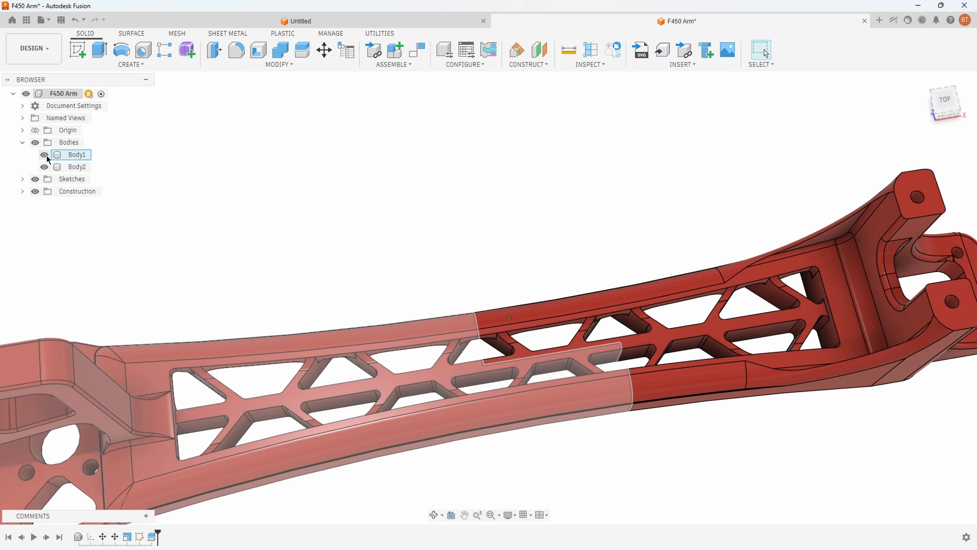
# Hide and restore Body1 twice to inspect the stepped cut on the other half of the arm.
pyautogui.click(45, 154)
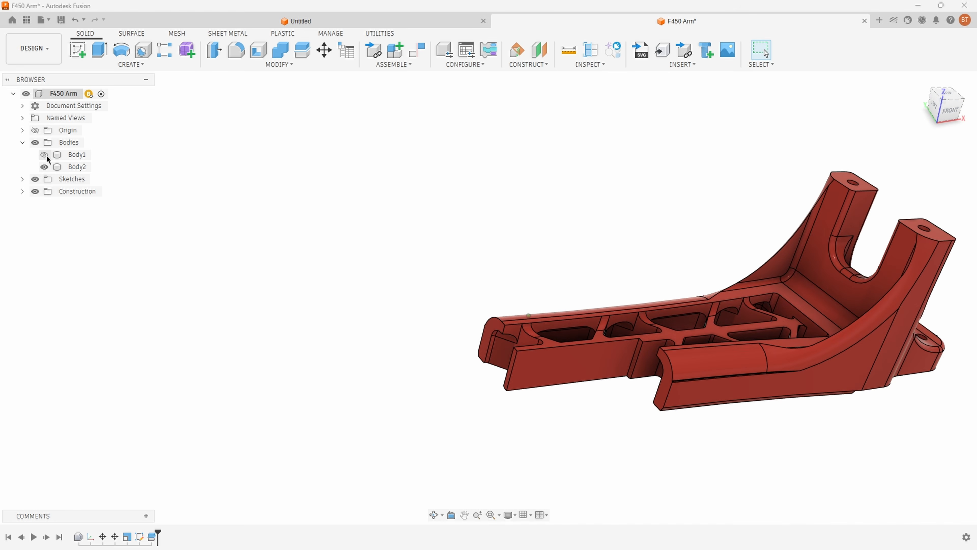
pyautogui.click(45, 154)
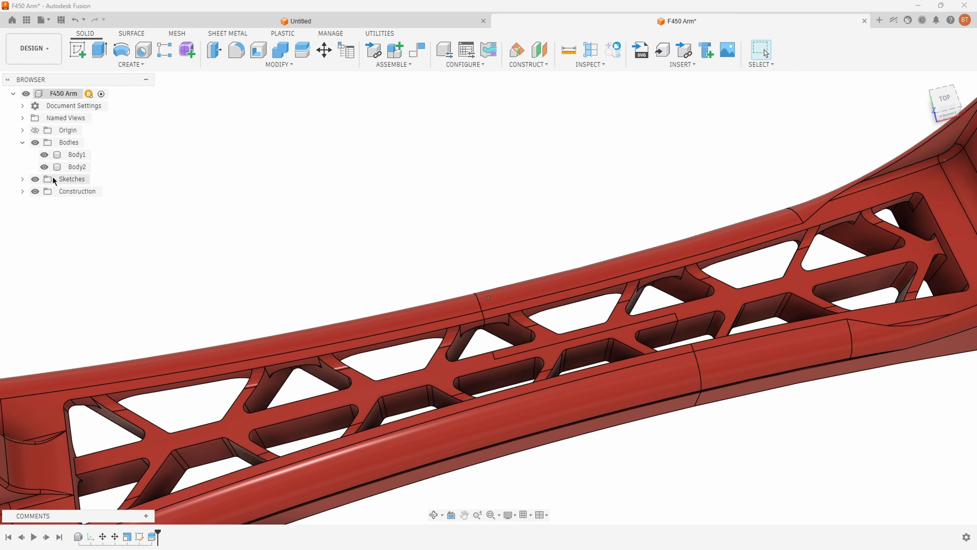
pyautogui.click(44, 155)
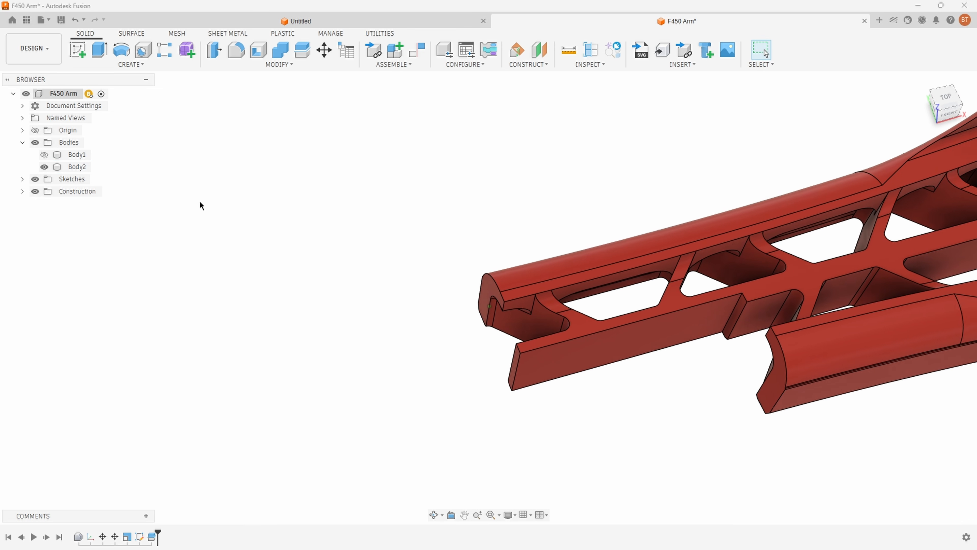
pyautogui.click(46, 155)
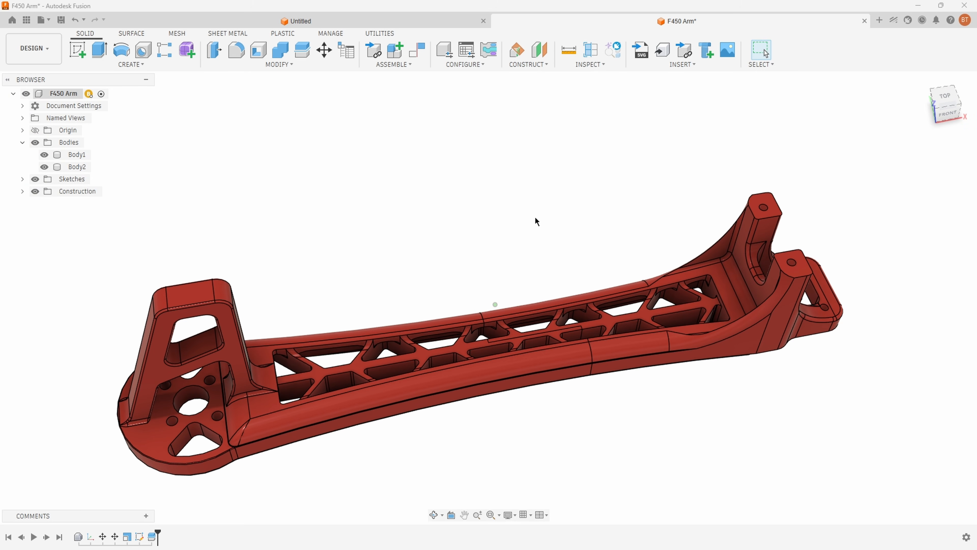
# Send the whole F450 Arm component with both bodies to OrcaSlicer as a 3MF through the 3D Print command.
pyautogui.click(390, 36)
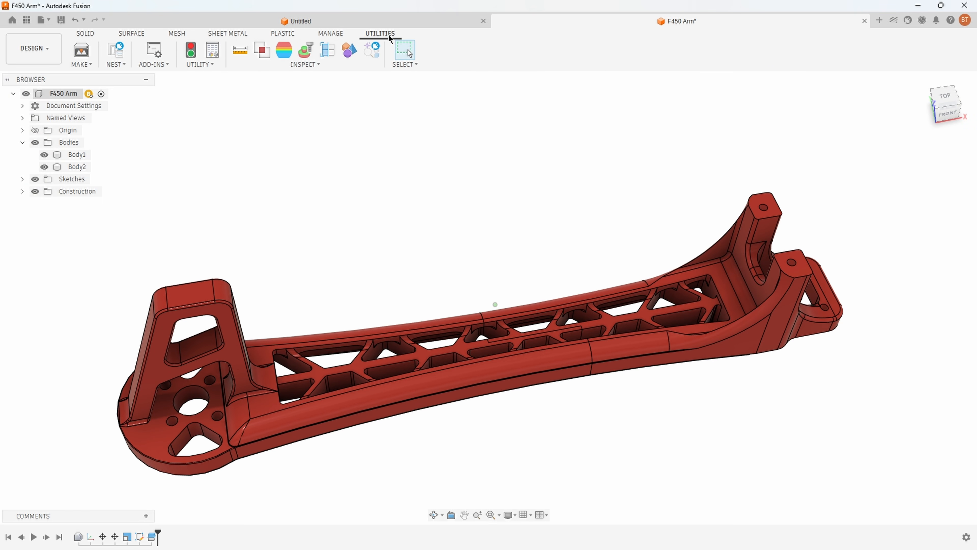
pyautogui.click(88, 51)
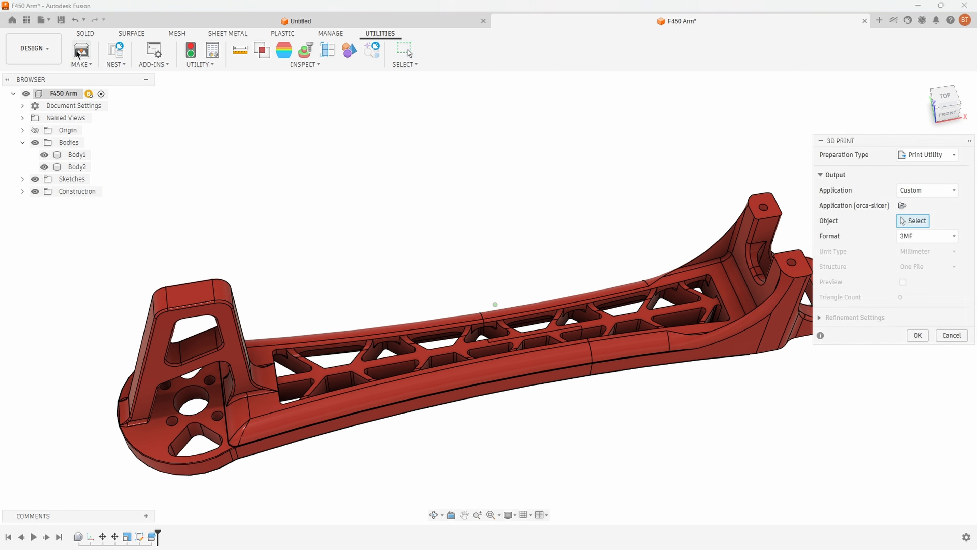
pyautogui.click(64, 95)
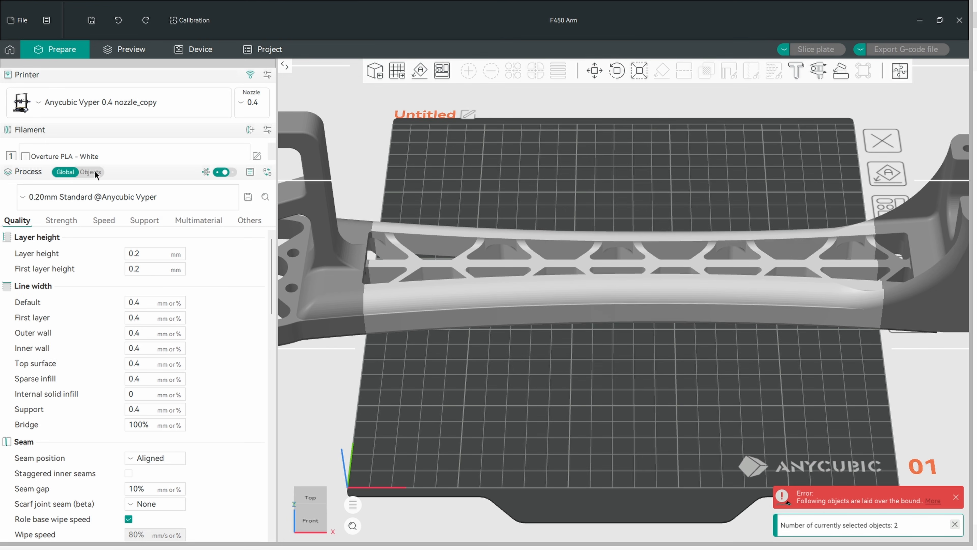
# List the imported objects in the slicer, check the size of each half, and repair Body1's mesh.
pyautogui.click(91, 172)
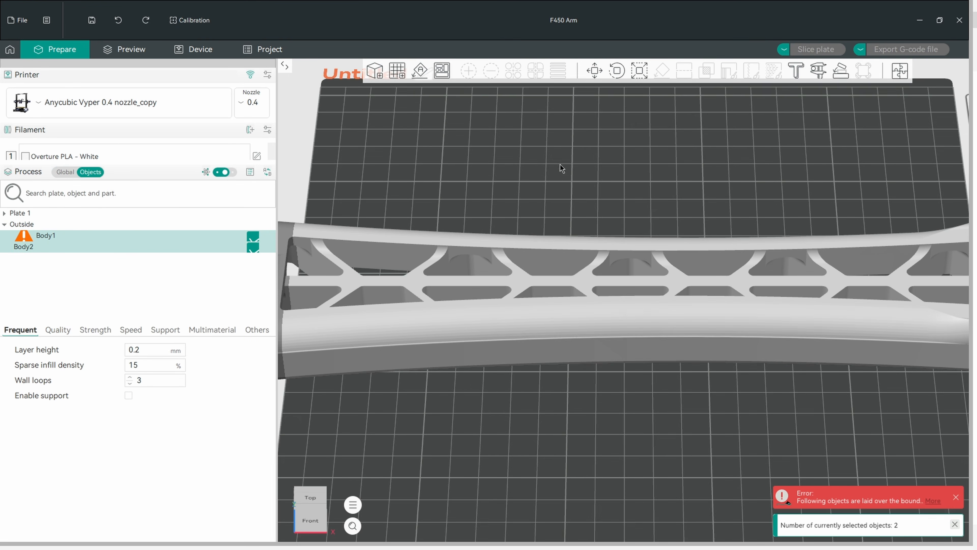
pyautogui.scroll(-4, 559, 181)
pyautogui.click(31, 248)
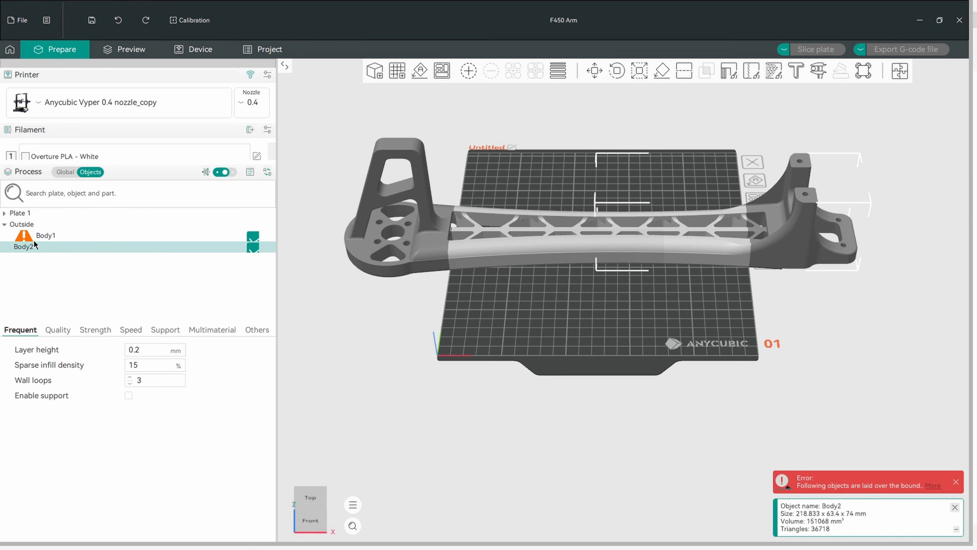
pyautogui.click(45, 236)
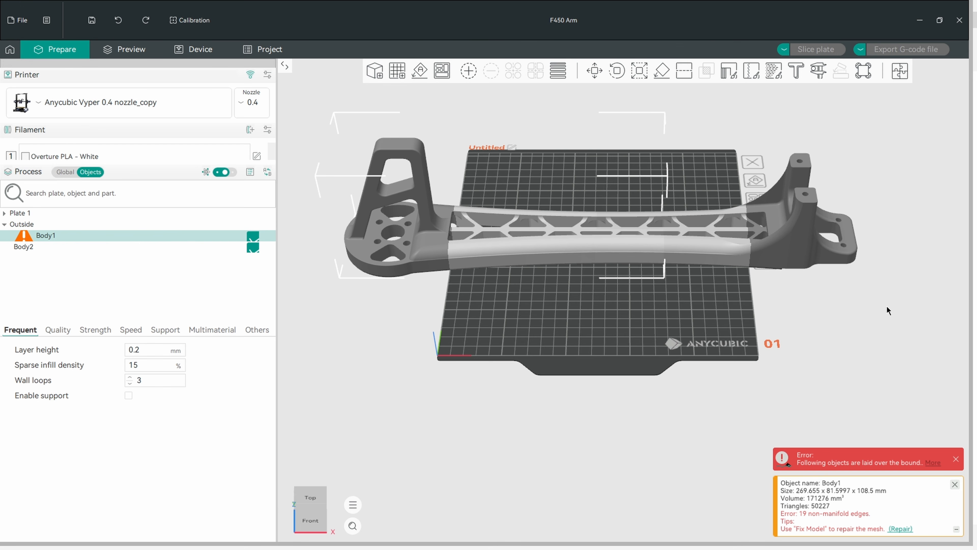
pyautogui.click(900, 529)
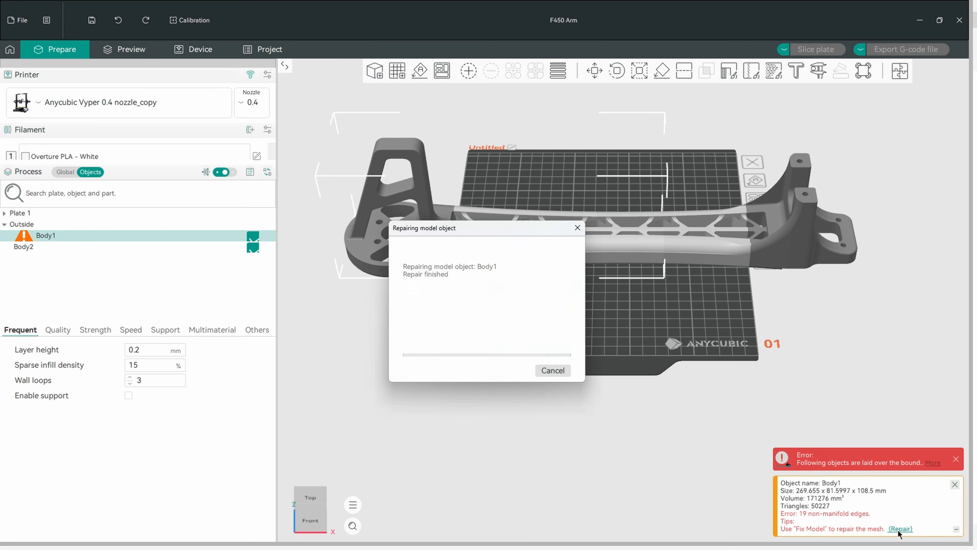
# Auto-arrange the two arm halves onto separate build plates with auto rotation enabled, and check their placement.
pyautogui.click(28, 248)
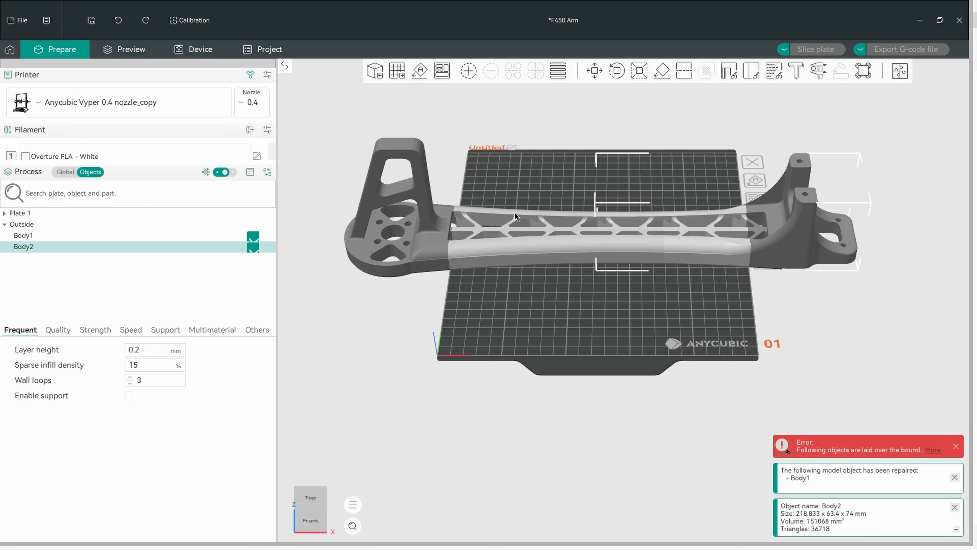
pyautogui.rightClick(442, 70)
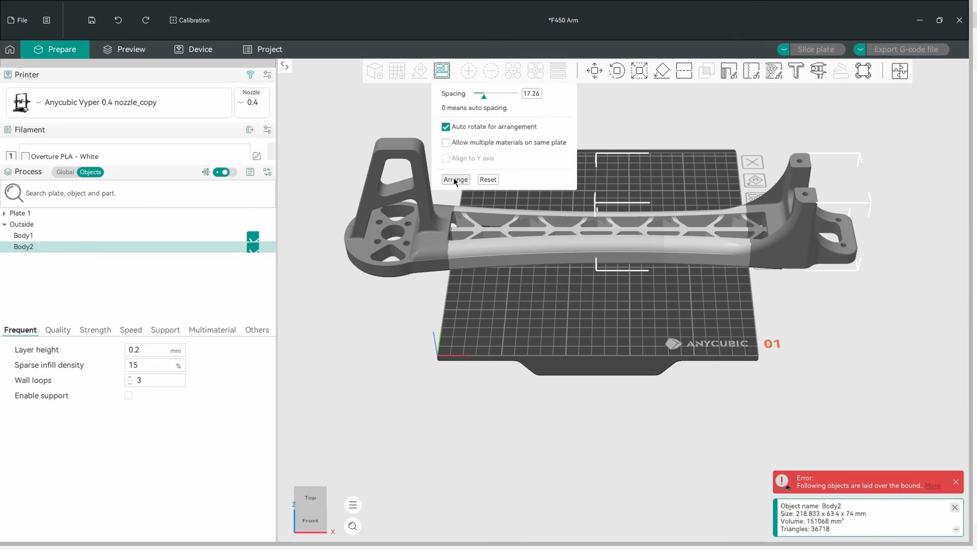
pyautogui.click(455, 180)
pyautogui.scroll(-3, 661, 277)
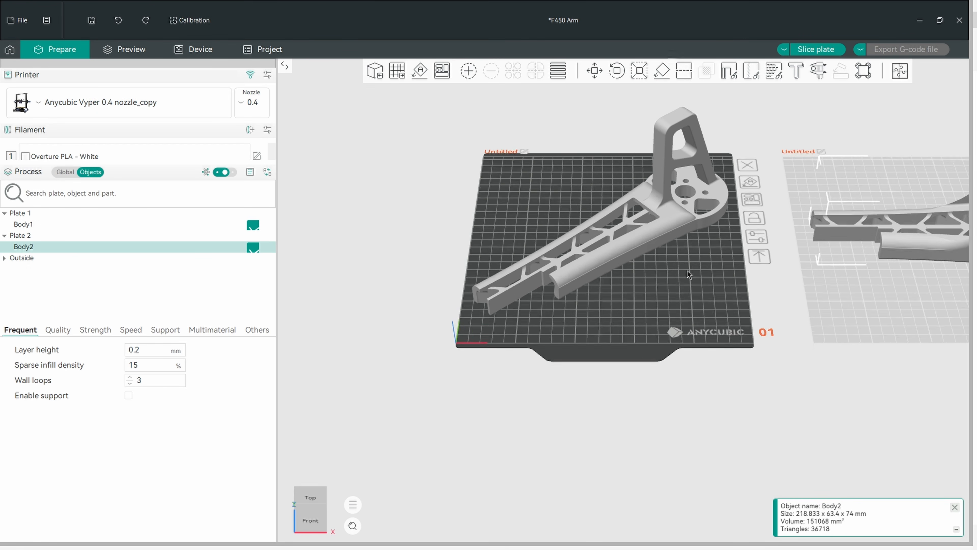
pyautogui.moveTo(699, 277); pyautogui.dragTo(605, 311, button='right')
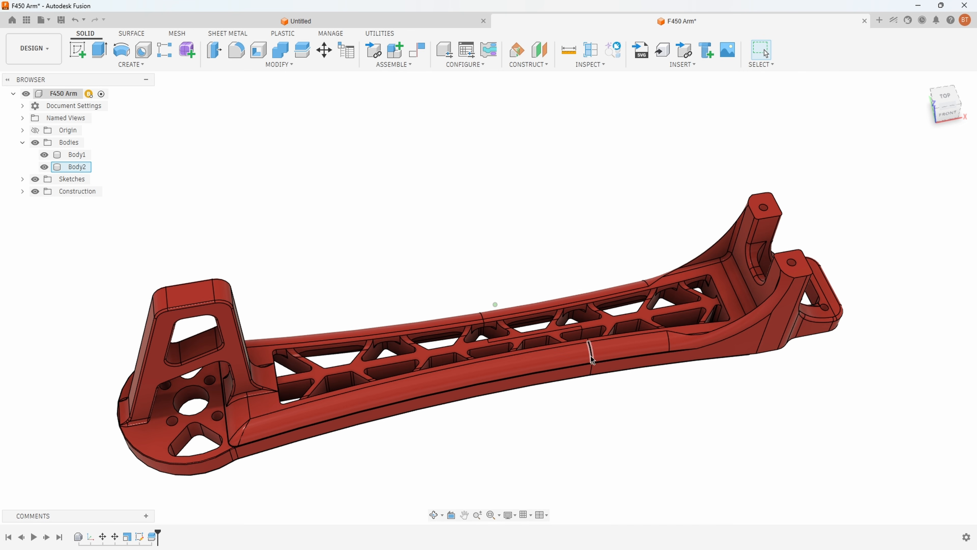
# Switch back to Fusion and briefly hide Body1 to review the stepped joint between the halves.
pyautogui.click(44, 155)
pyautogui.click(44, 155)
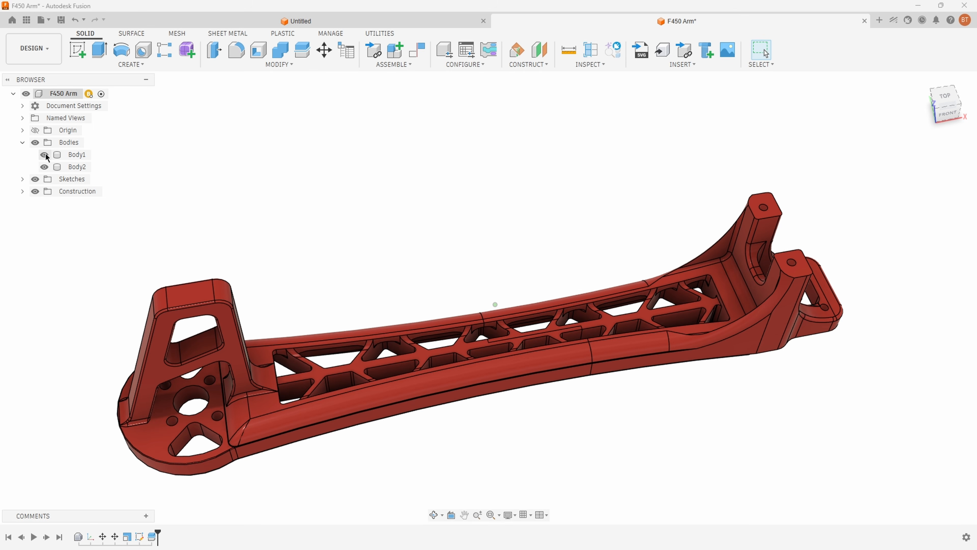